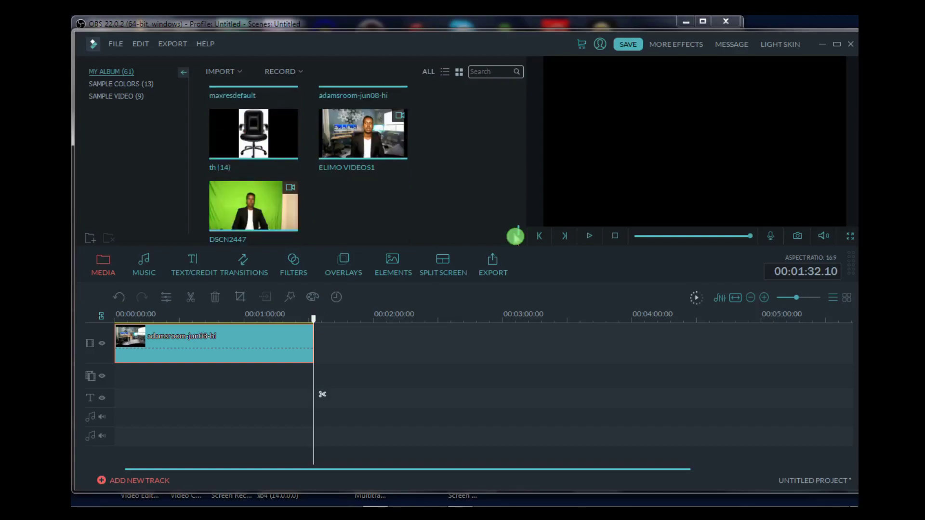
Add the DSCN2447 clip to the overlay track below the adamsroom-jun08-hi background and trim its start to 00:00:32.06
{"action": "left_click_drag", "start_coordinate": [253, 206], "coordinate": [172, 385]}
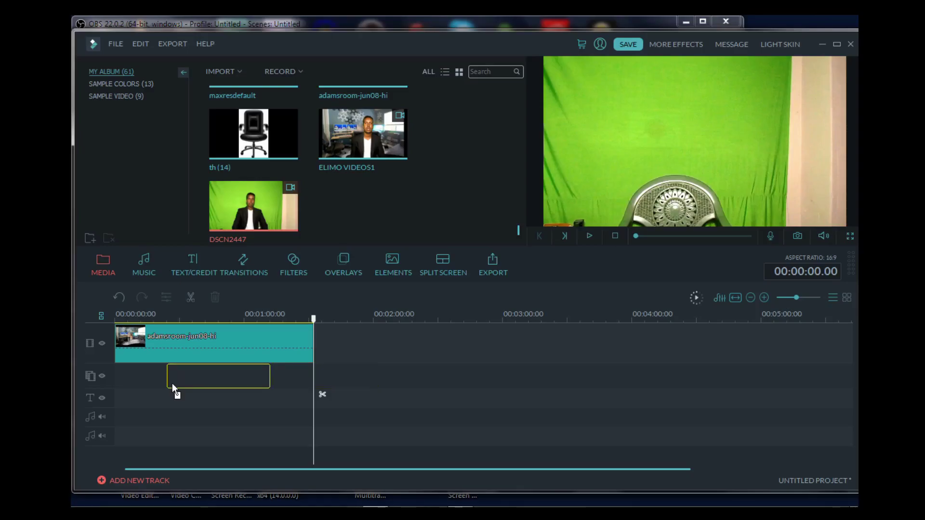
{"action": "left_click_drag", "start_coordinate": [172, 383], "coordinate": [174, 380]}
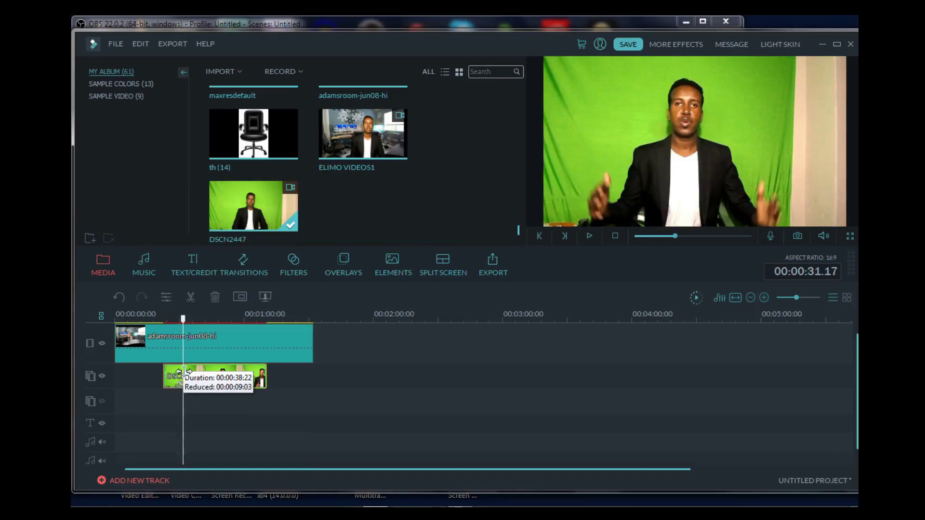
{"action": "left_click_drag", "start_coordinate": [178, 372], "coordinate": [185, 374]}
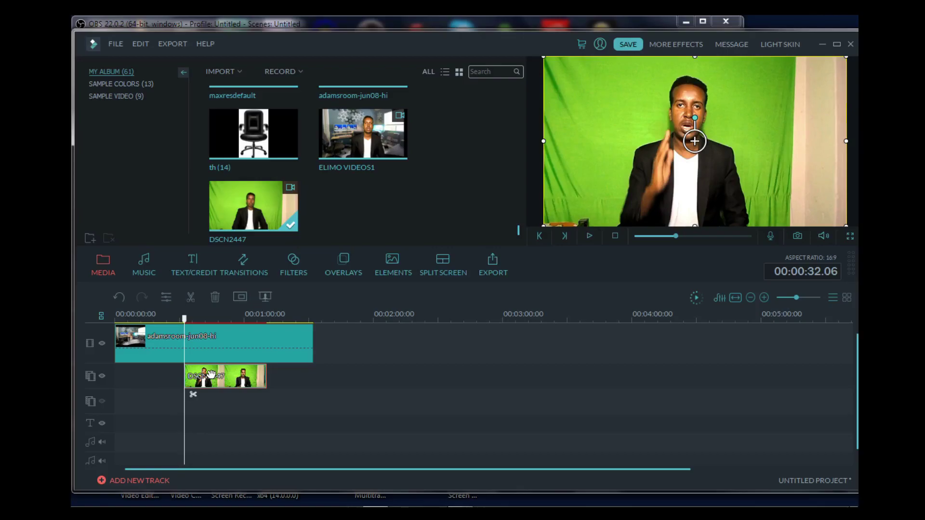
Apply the rectangle mask to the DSCN2447 clip with width 0.65, height 0.93, left 0.10 and top 0.03
{"action": "right_click", "coordinate": [211, 374]}
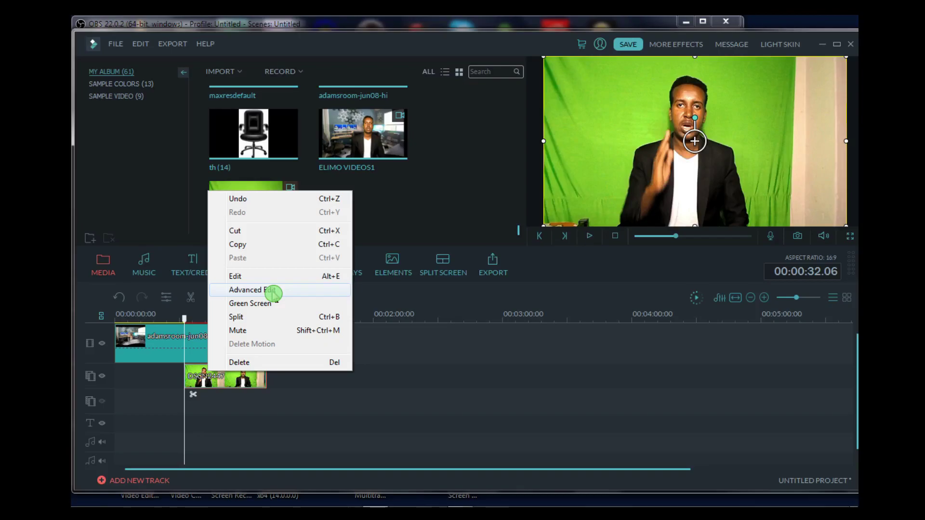
{"action": "left_click", "coordinate": [273, 290]}
{"action": "left_click", "coordinate": [294, 131]}
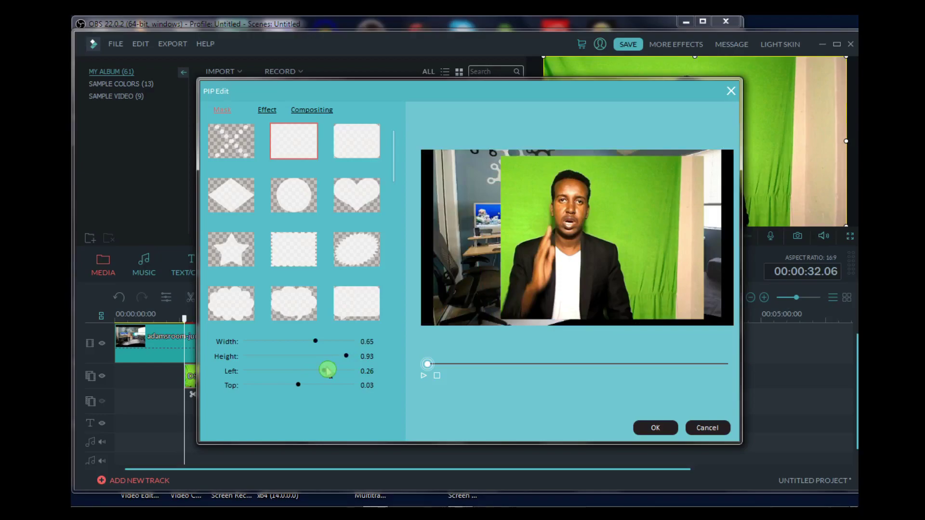
{"action": "left_click_drag", "start_coordinate": [328, 370], "coordinate": [274, 371]}
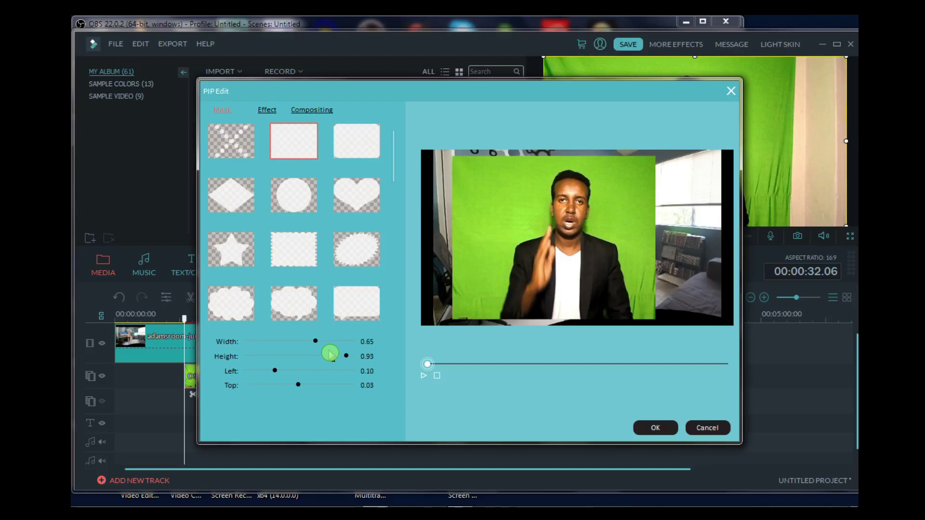
Remove the green background of the DSCN2447 clip with the Green Screen chroma key and raise its intensity level
{"action": "right_click", "coordinate": [251, 378]}
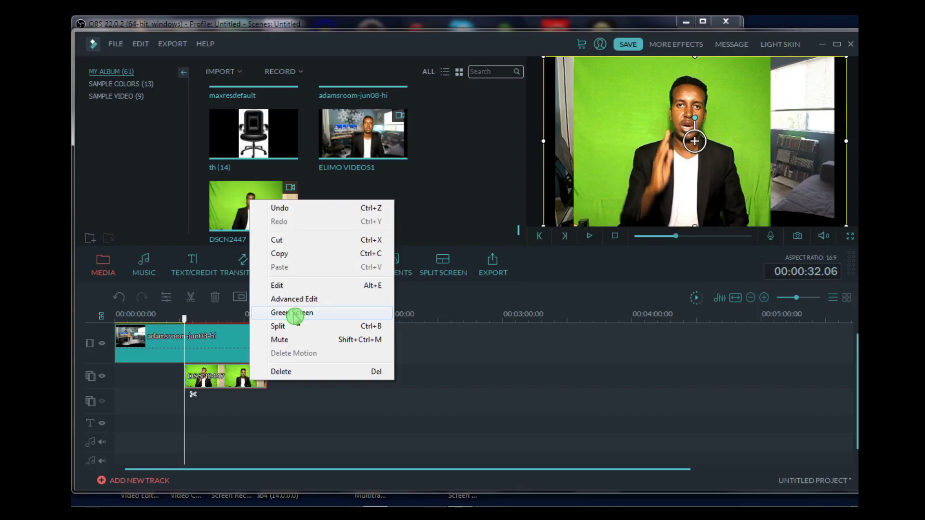
{"action": "left_click", "coordinate": [295, 316]}
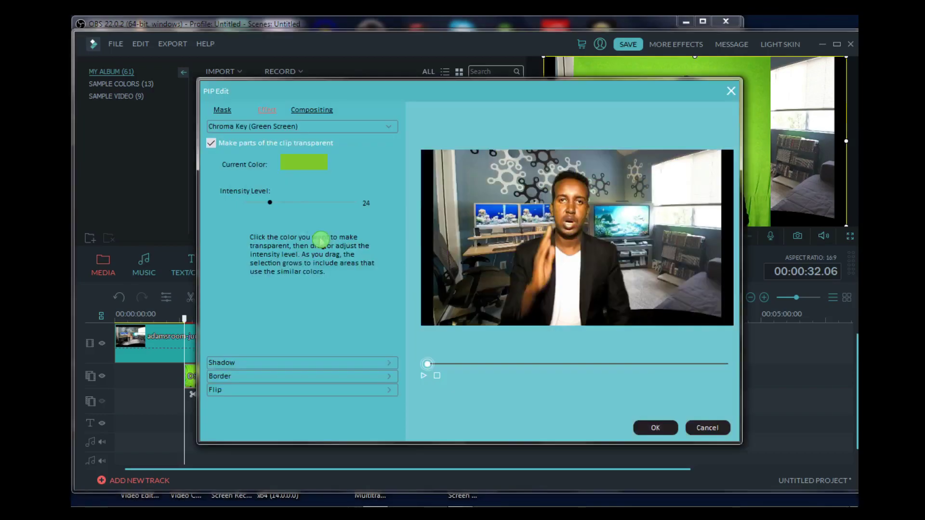
{"action": "left_click_drag", "start_coordinate": [270, 203], "coordinate": [281, 198]}
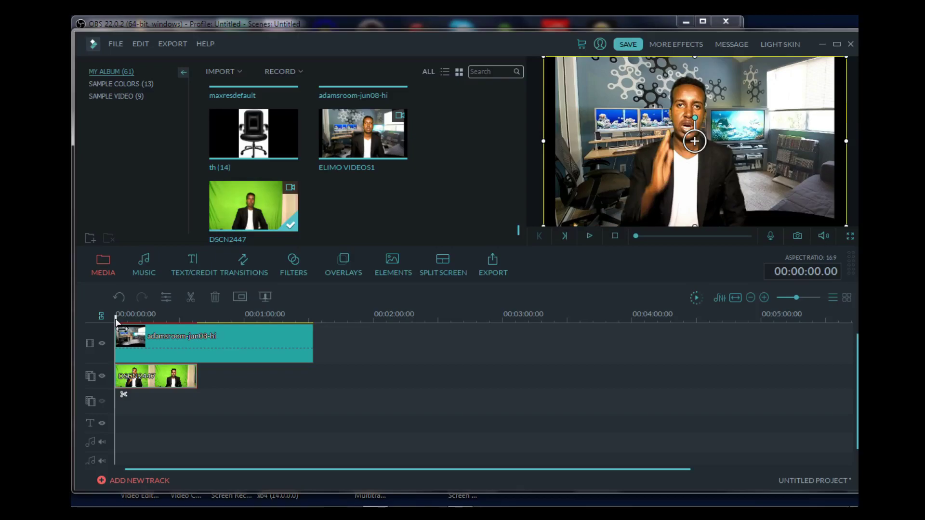
Add the th (14) chair image as an overlay and make its white background transparent with Chroma Key at intensity 1
{"action": "left_click", "coordinate": [233, 376]}
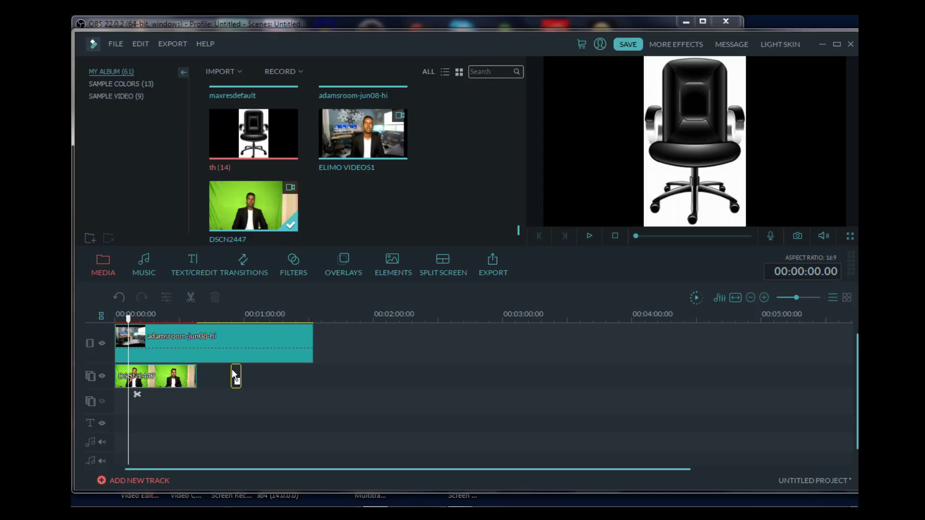
{"action": "left_click_drag", "start_coordinate": [232, 369], "coordinate": [232, 370]}
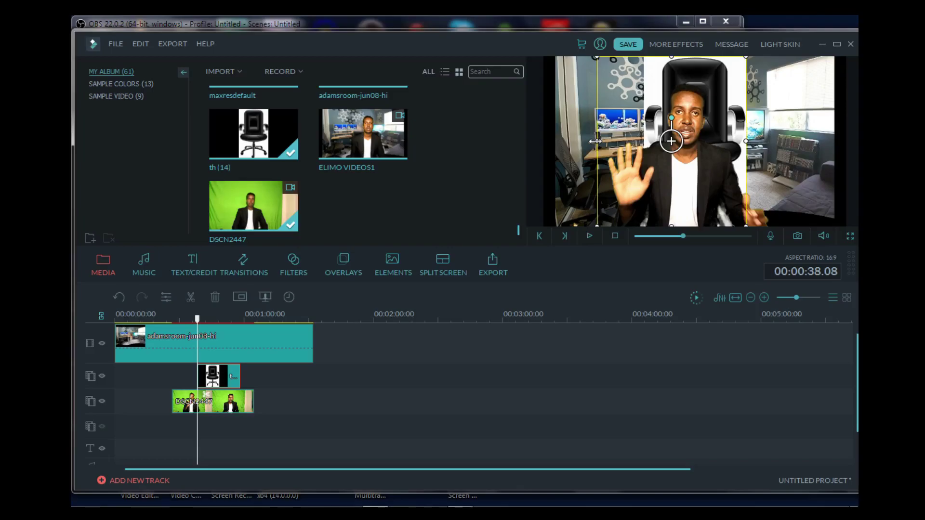
{"action": "double_click", "coordinate": [595, 141]}
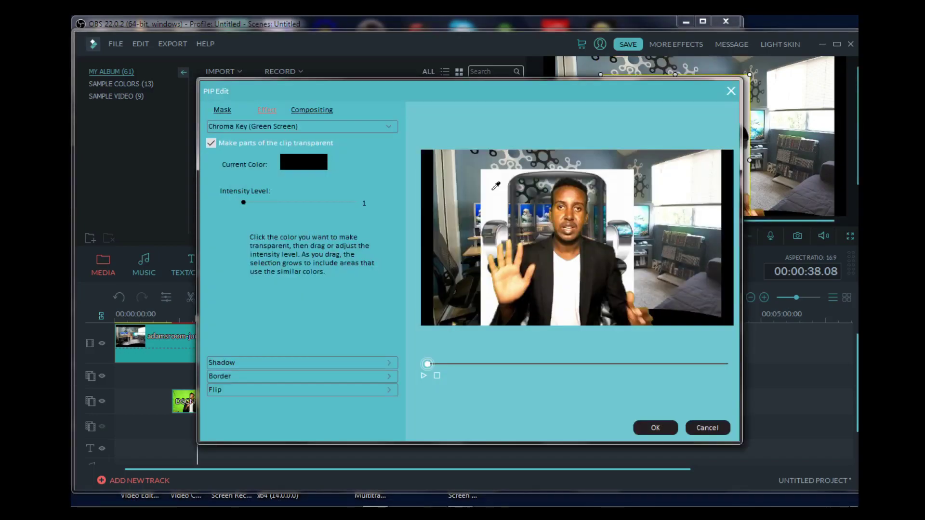
{"action": "left_click", "coordinate": [495, 186]}
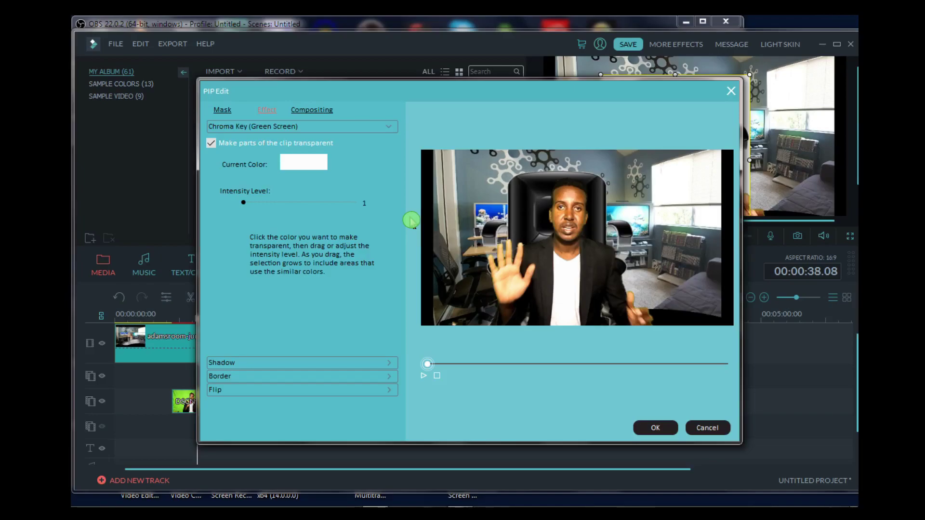
{"action": "left_click", "coordinate": [655, 428]}
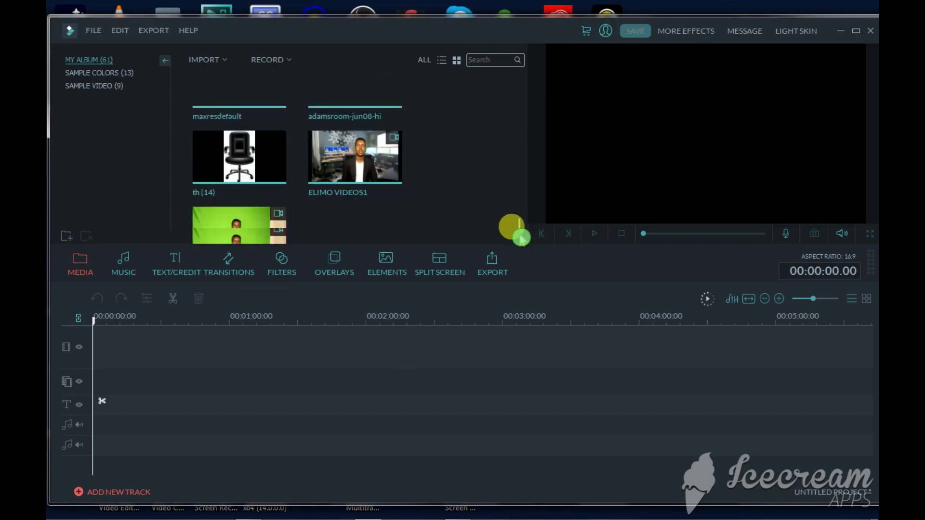
Place the ELIMO VIDEOS1 clip at the start of the video track, play it briefly and return the playhead to 00:00:00.21
{"action": "left_click_drag", "start_coordinate": [324, 220], "coordinate": [139, 341]}
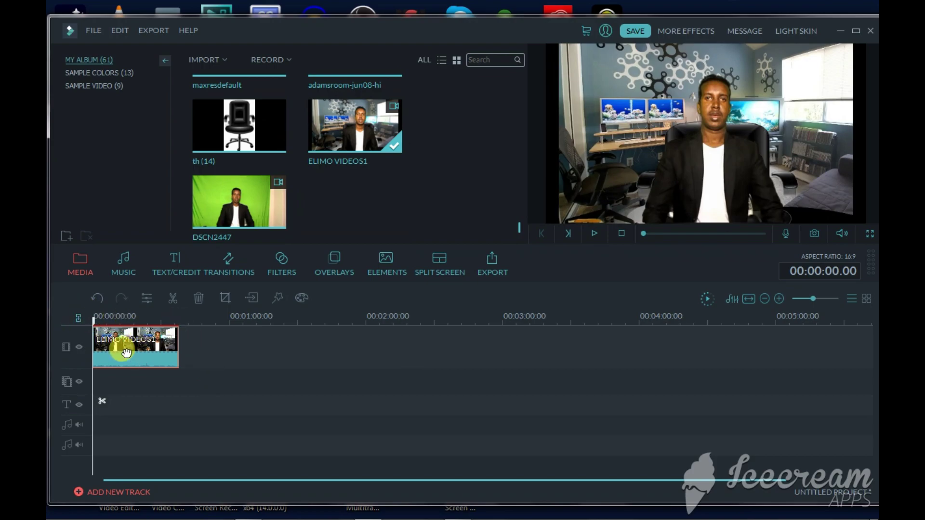
{"action": "key", "text": "space"}
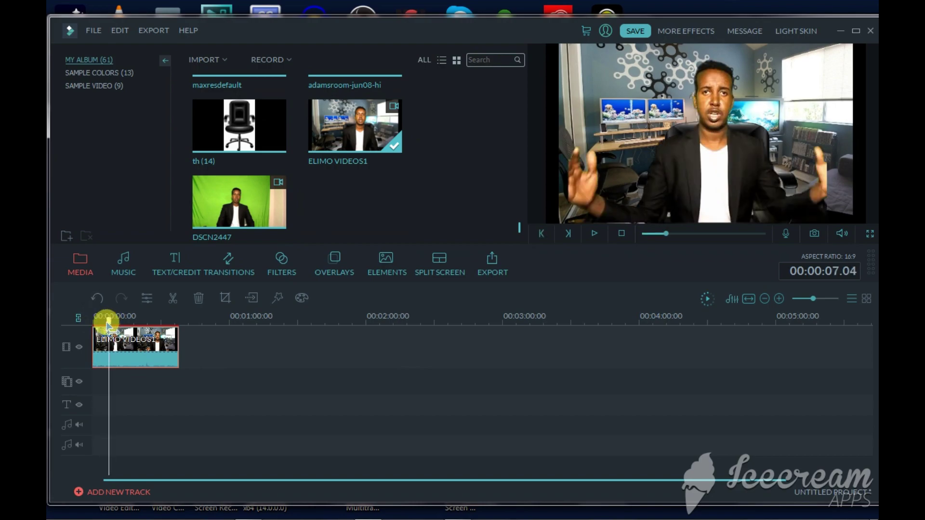
{"action": "left_click", "coordinate": [95, 322]}
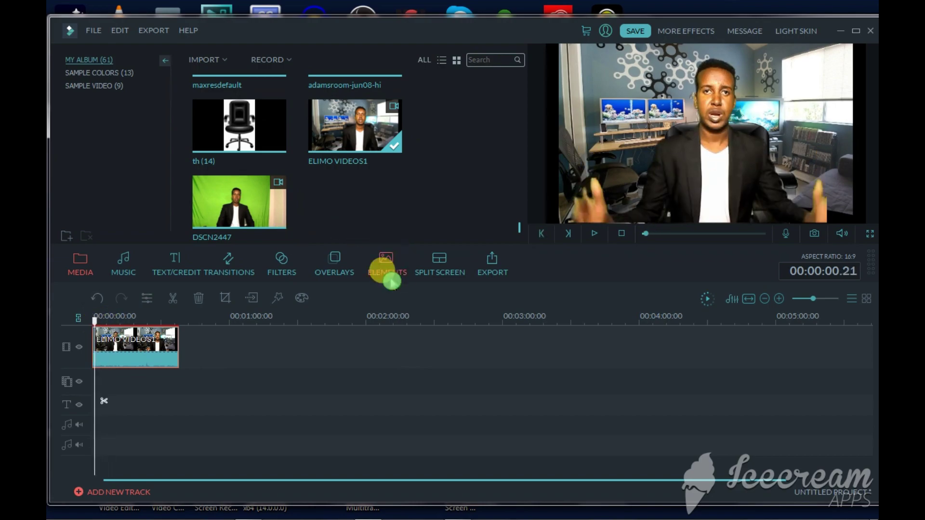
Preview several Bokeh Blurs overlays on the clip, ending with Bokeh Blur 1
{"action": "left_click", "coordinate": [349, 283]}
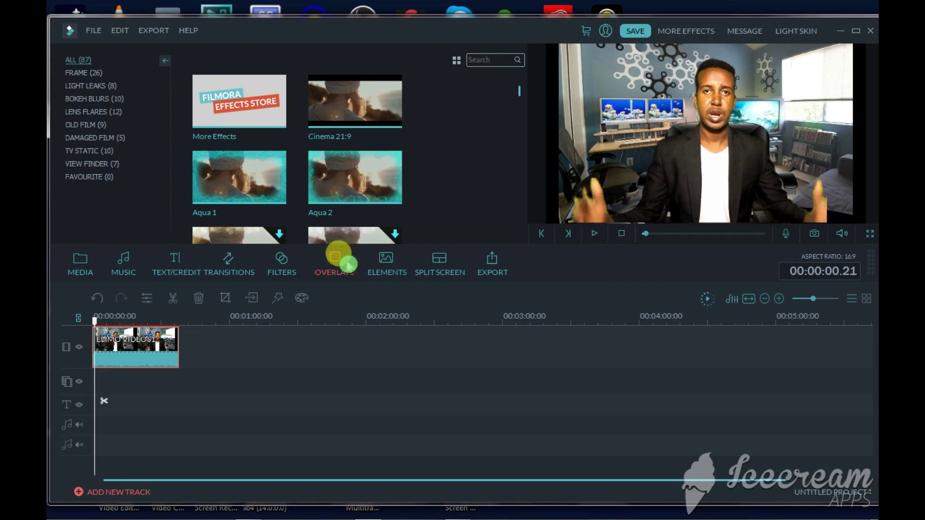
{"action": "left_click", "coordinate": [103, 86]}
{"action": "left_click", "coordinate": [108, 98]}
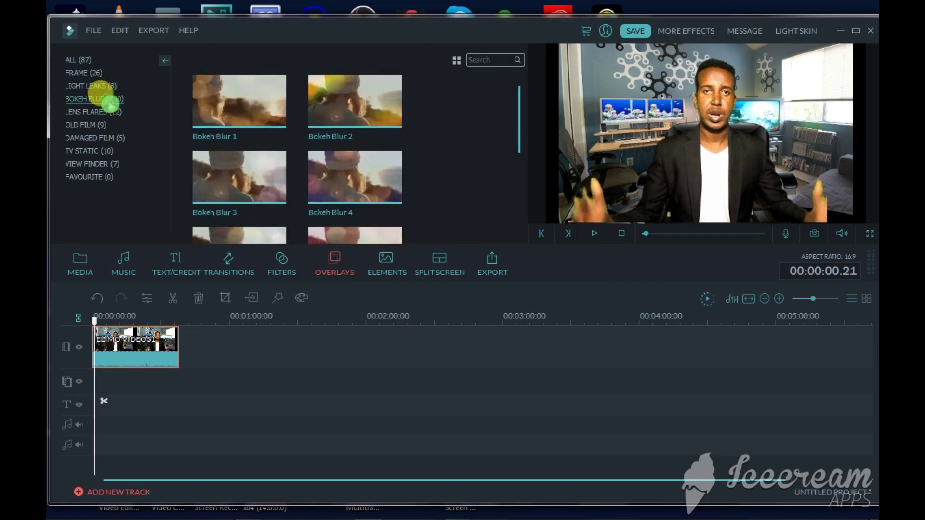
{"action": "mouse_move", "coordinate": [333, 86]}
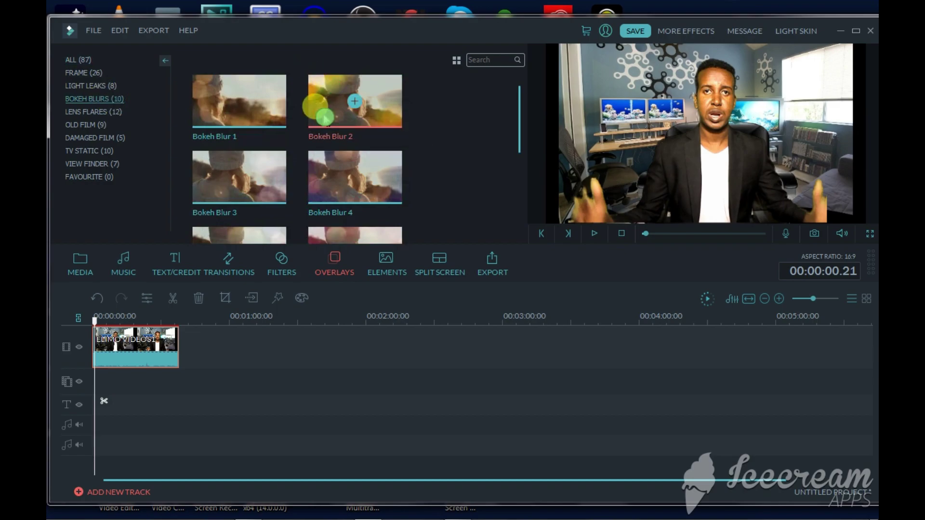
{"action": "left_click", "coordinate": [324, 117]}
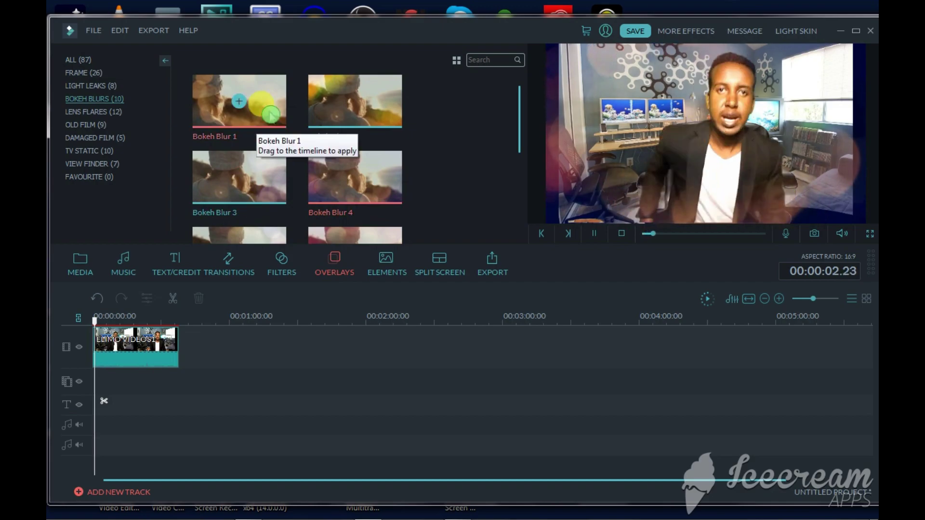
{"action": "left_click", "coordinate": [250, 125]}
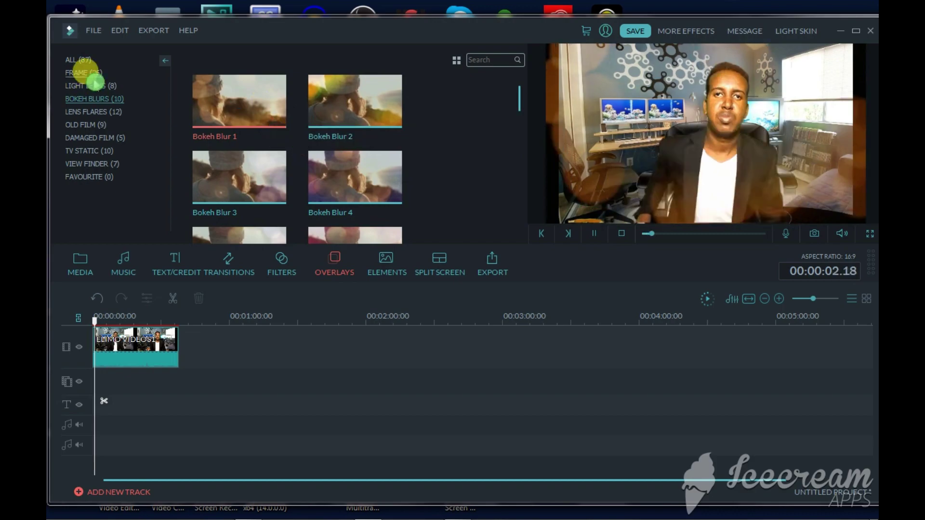
Look through the Frame and Light Leaks overlays and preview Light Leak 4 on the clip
{"action": "left_click", "coordinate": [78, 72]}
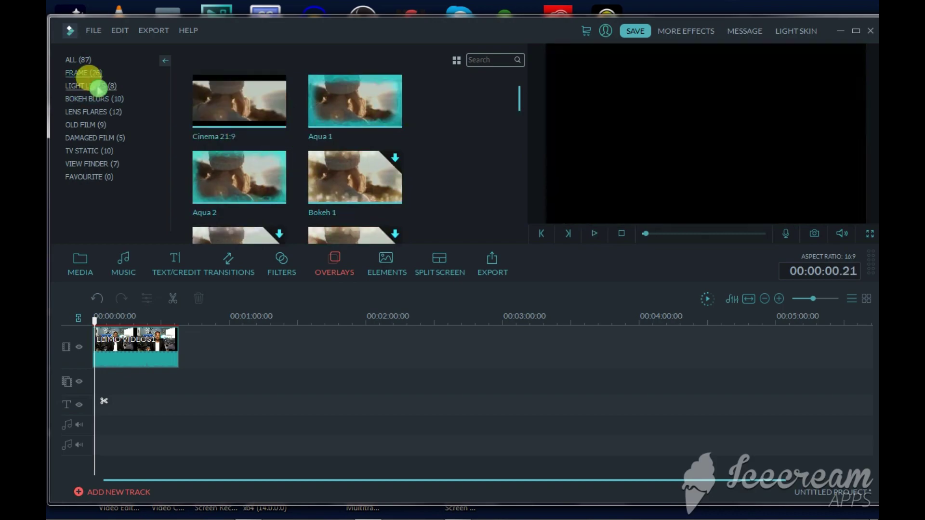
{"action": "left_click", "coordinate": [95, 86]}
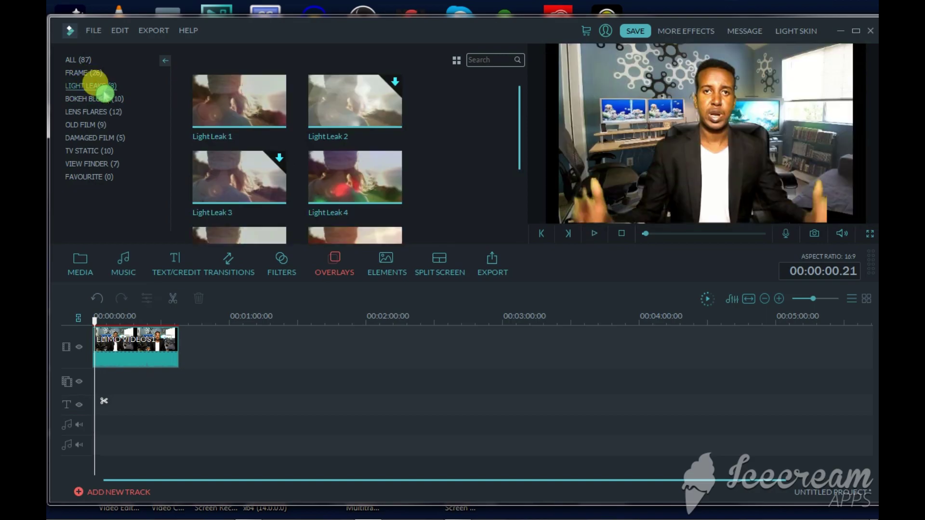
{"action": "mouse_move", "coordinate": [399, 184]}
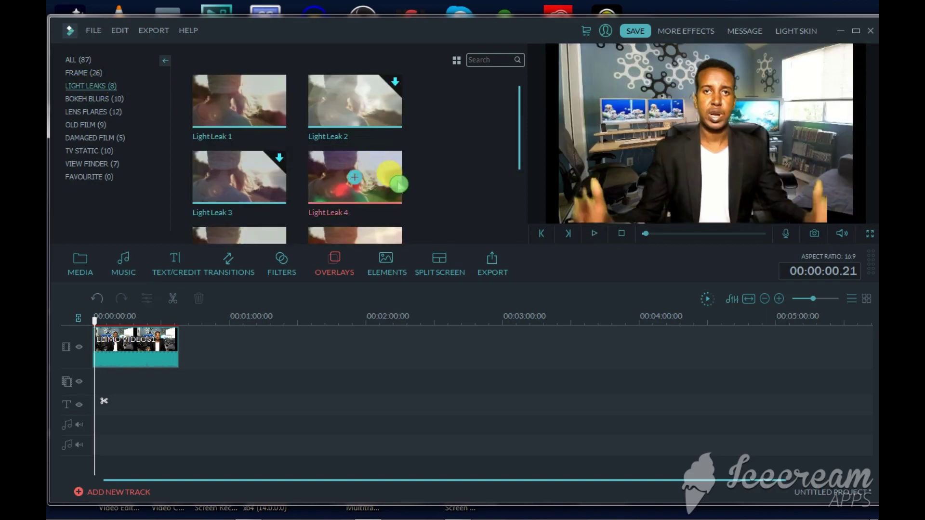
{"action": "left_click", "coordinate": [382, 173]}
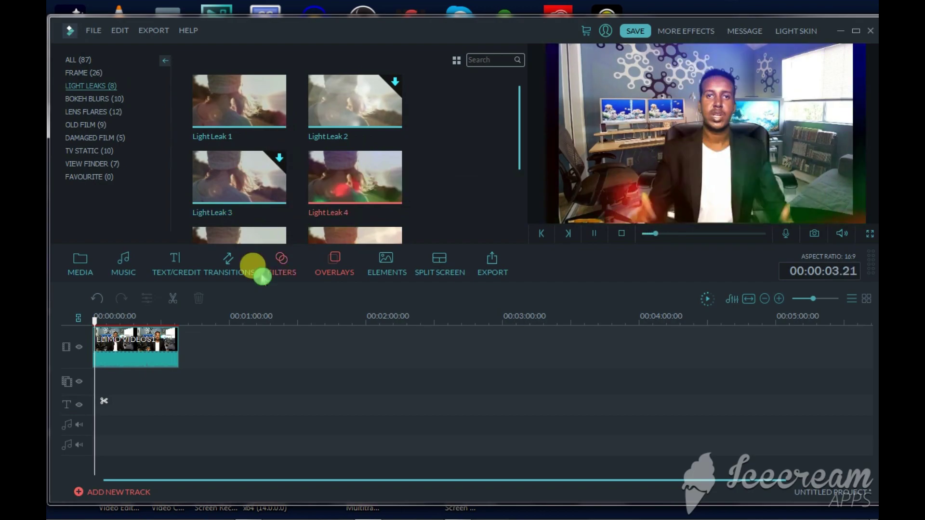
{"action": "mouse_move", "coordinate": [388, 185]}
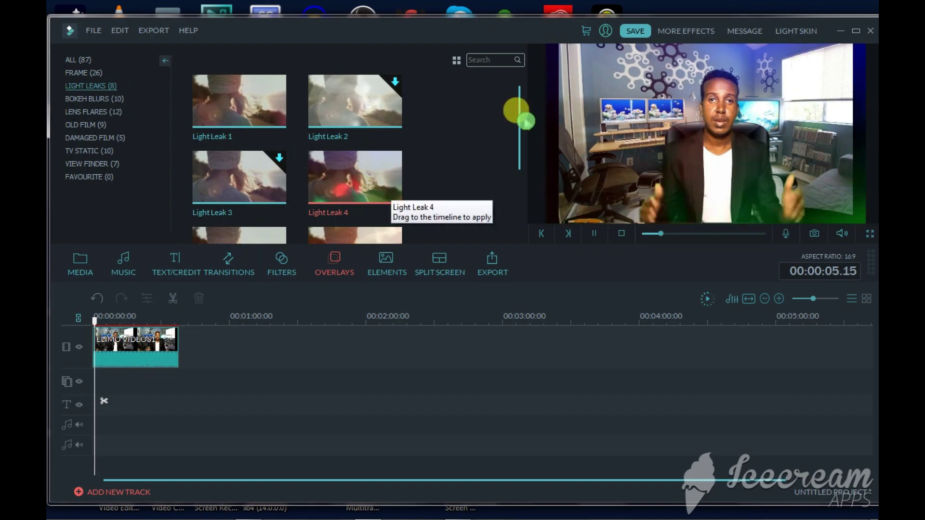
Add the Light Leak 6 overlay at 00:00:13.09 over the rest of the ELIMO VIDEOS1 clip and slightly lower its alpha
{"action": "scroll", "coordinate": [388, 207], "scroll_direction": "down", "scroll_amount": 1}
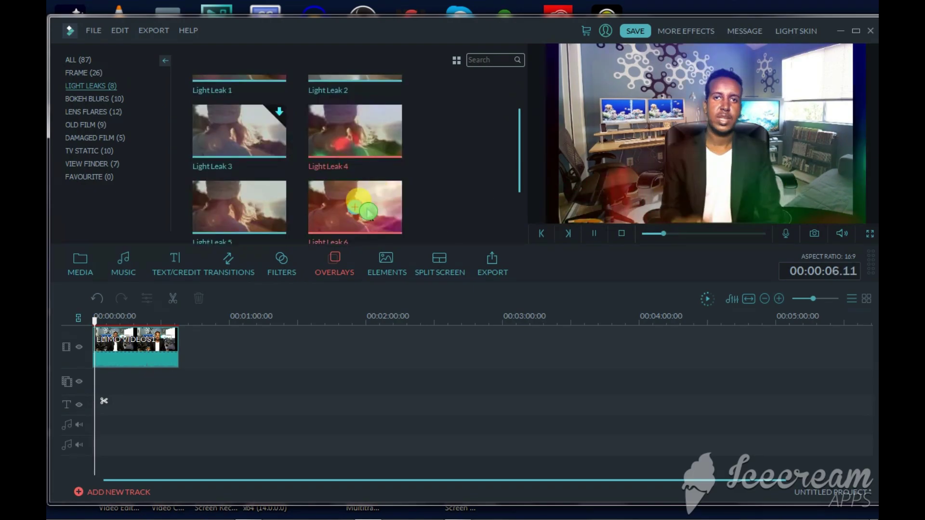
{"action": "left_click", "coordinate": [368, 211]}
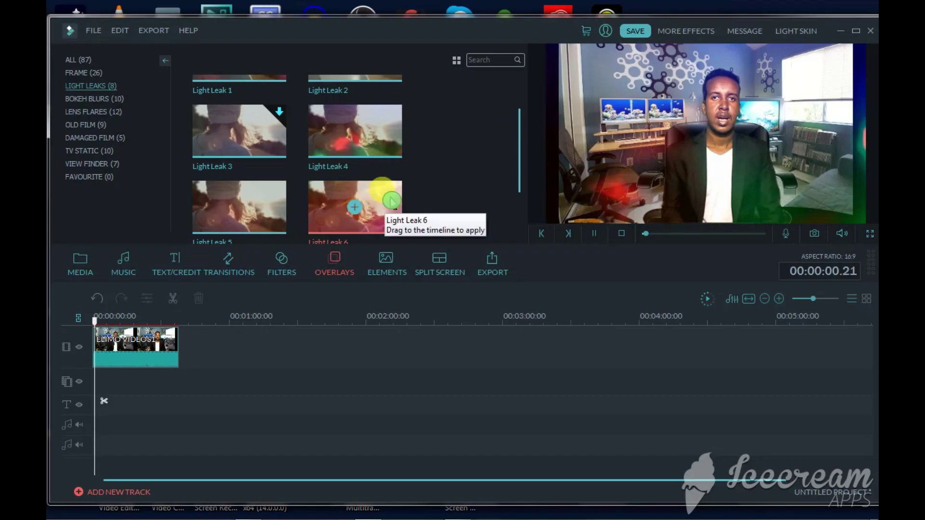
{"action": "left_click_drag", "start_coordinate": [391, 201], "coordinate": [123, 371]}
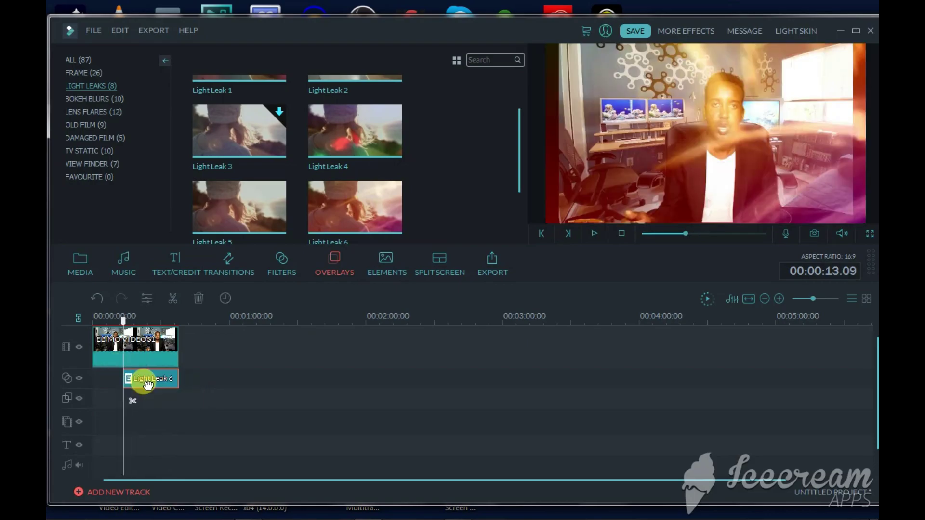
{"action": "double_click", "coordinate": [150, 383]}
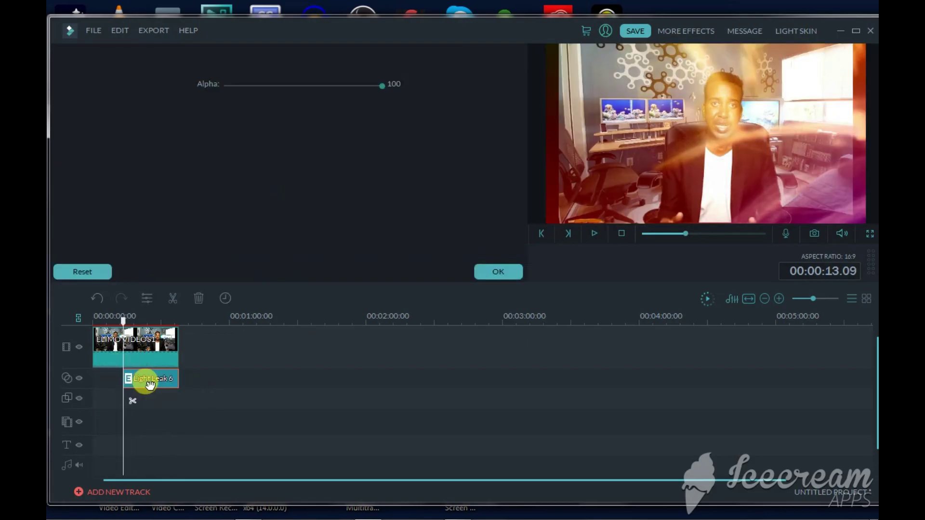
{"action": "mouse_move", "coordinate": [381, 84]}
{"action": "left_mouse_down"}
{"action": "mouse_move", "coordinate": [284, 93]}
{"action": "mouse_move", "coordinate": [405, 90]}
{"action": "mouse_move", "coordinate": [377, 91]}
{"action": "left_mouse_up"}
{"action": "left_click", "coordinate": [496, 270]}
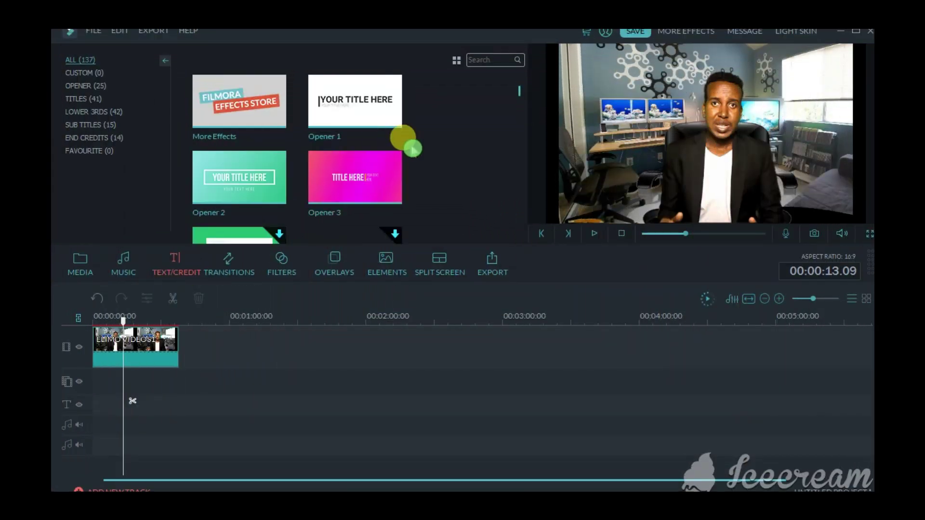
Add the Credits 1 end-credits template to the text track at 00:00:41.17, after the ELIMO VIDEOS1 clip
{"action": "left_click_drag", "start_coordinate": [520, 93], "coordinate": [527, 226]}
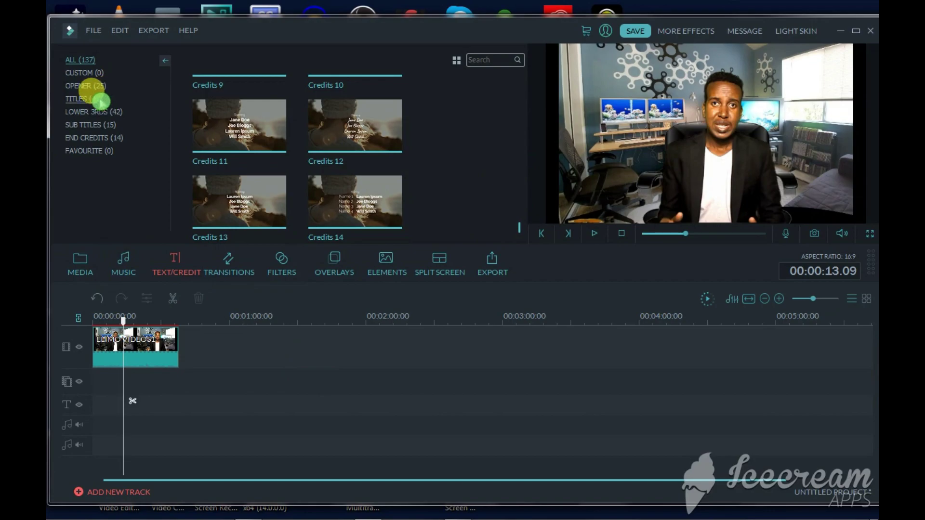
{"action": "left_click", "coordinate": [101, 101]}
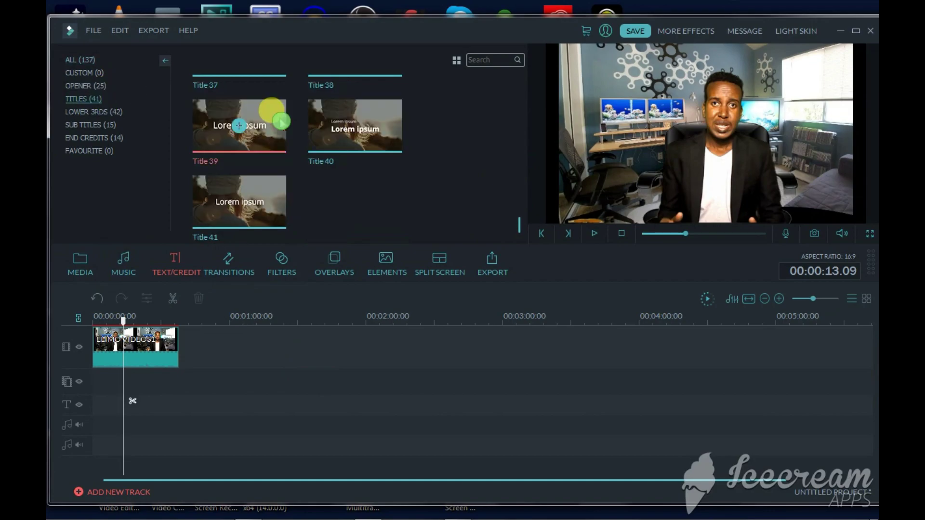
{"action": "left_click_drag", "start_coordinate": [520, 225], "coordinate": [523, 70]}
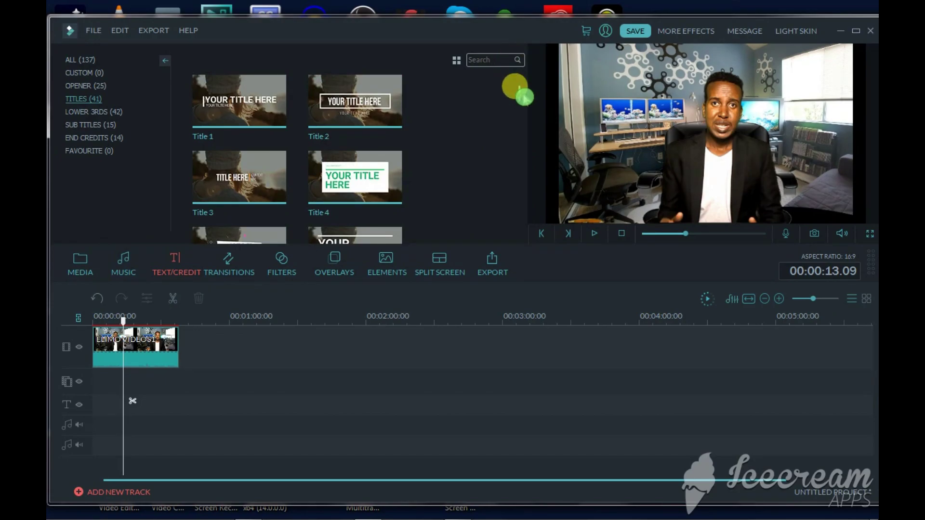
{"action": "left_click", "coordinate": [357, 120]}
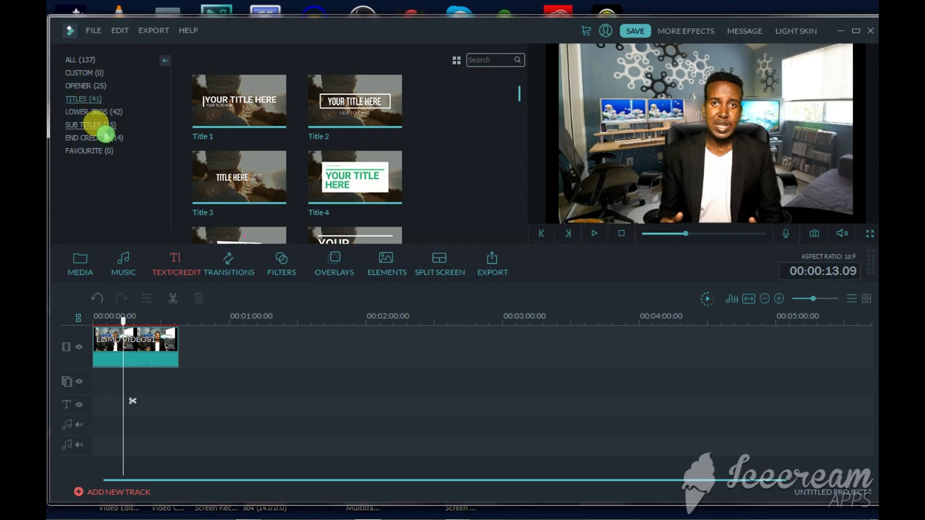
{"action": "left_click", "coordinate": [104, 140]}
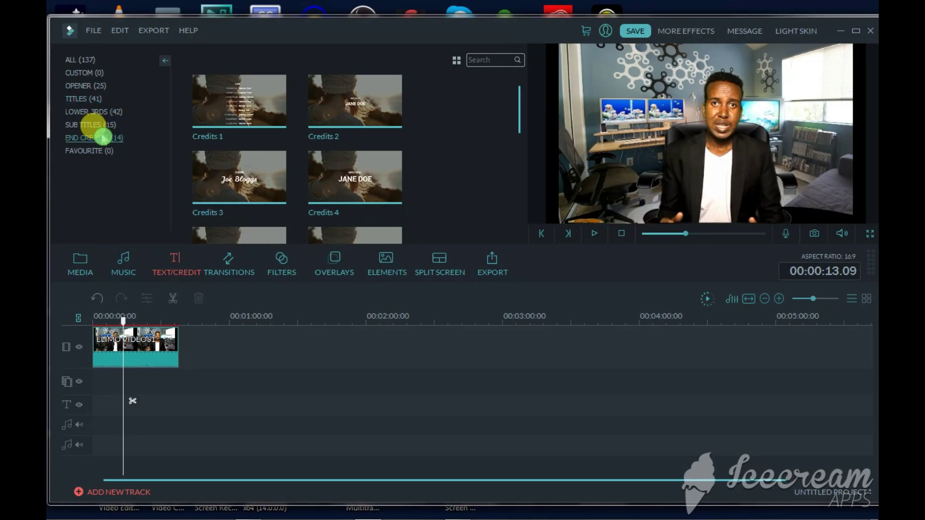
{"action": "left_click_drag", "start_coordinate": [259, 107], "coordinate": [186, 374]}
{"action": "left_click", "coordinate": [248, 383]}
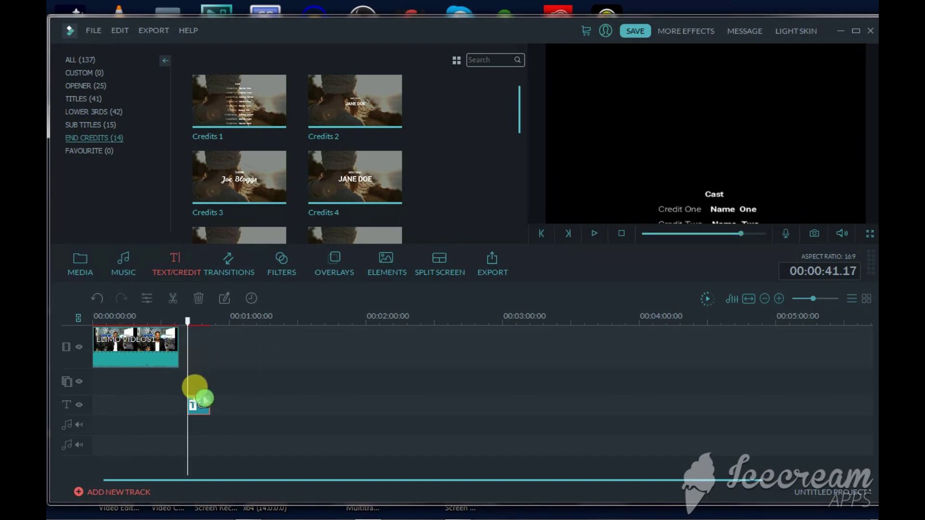
Open the credits title for editing and replace the "Credit One" label with "actor"
{"action": "left_click", "coordinate": [200, 408]}
{"action": "double_click", "coordinate": [202, 410]}
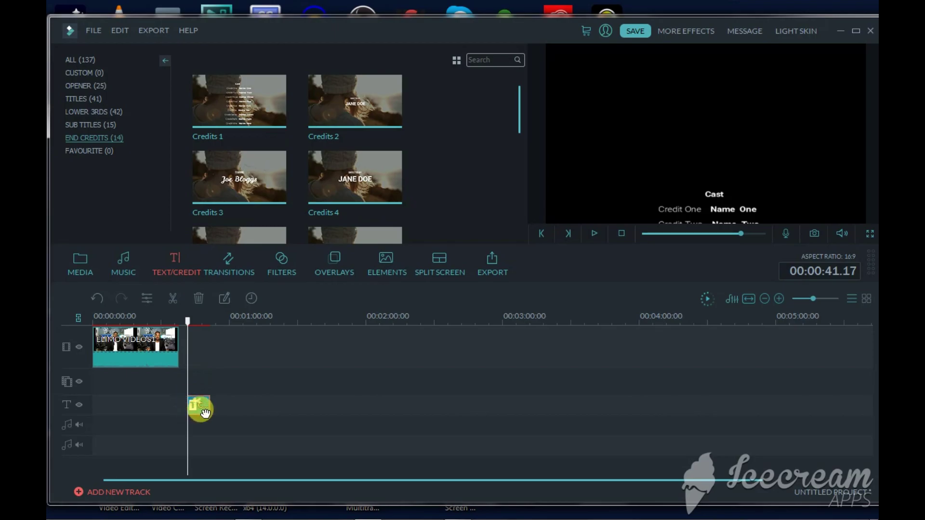
{"action": "left_click", "coordinate": [332, 235]}
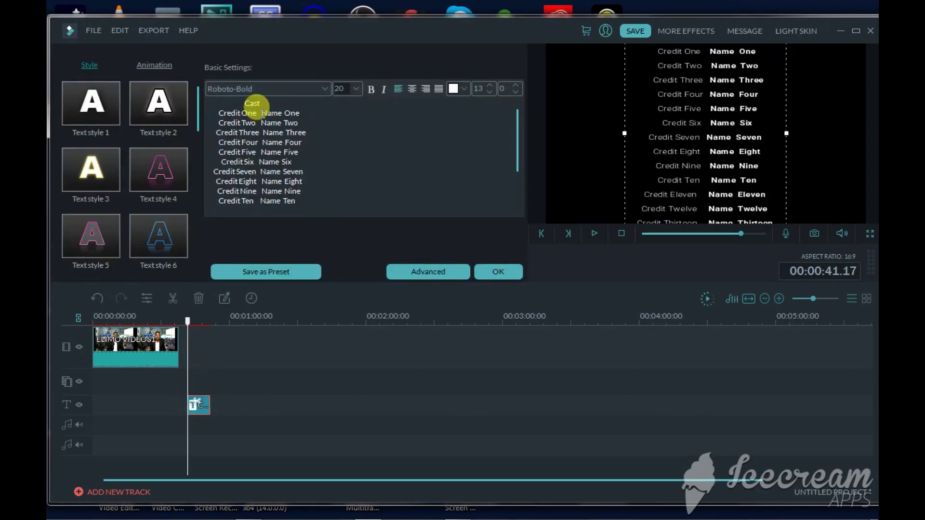
{"action": "left_click", "coordinate": [251, 108]}
{"action": "left_click", "coordinate": [256, 113]}
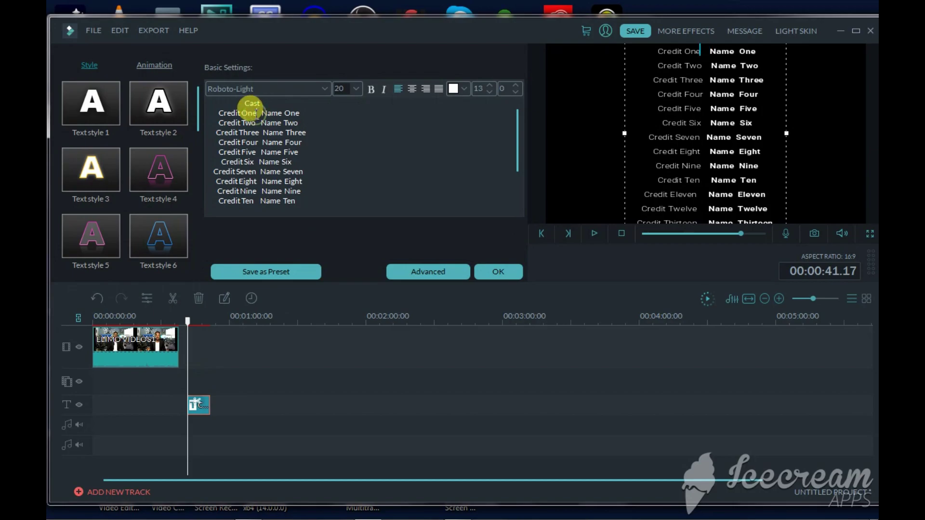
{"action": "key", "text": "BackSpace"}
{"action": "key", "text": "BackSpace"}
{"action": "key", "text": "BackSpace"}
{"action": "key", "text": "BackSpace"}
{"action": "key", "text": "BackSpace"}
{"action": "key", "text": "BackSpace"}
{"action": "key", "text": "BackSpace"}
{"action": "key", "text": "BackSpace"}
{"action": "key", "text": "BackSpace"}
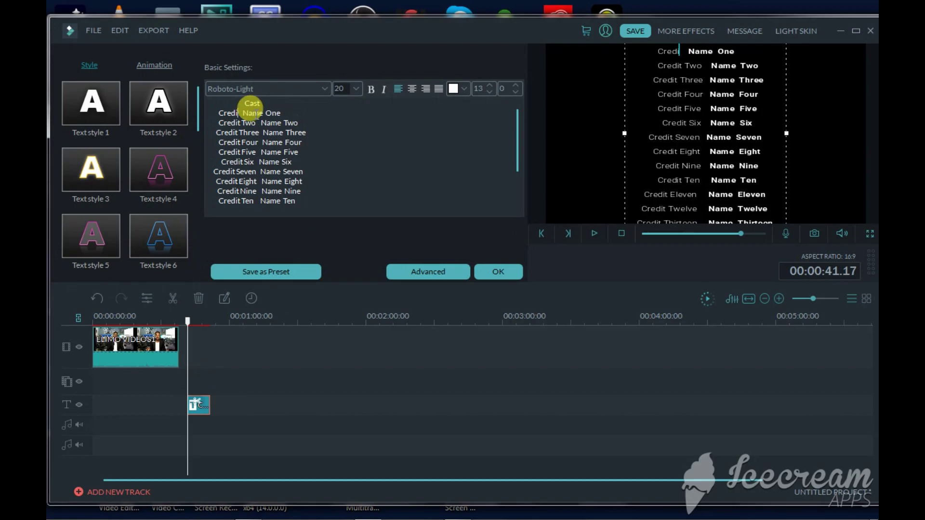
{"action": "key", "text": "BackSpace"}
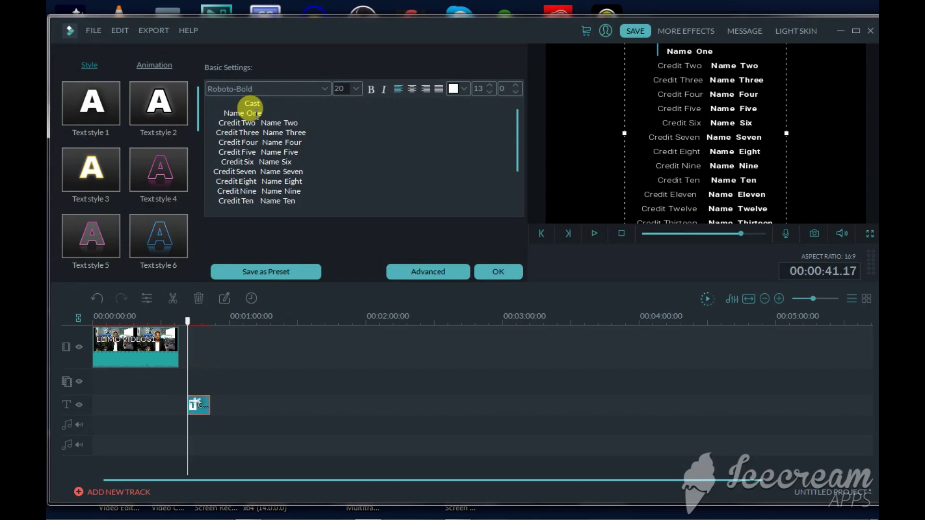
{"action": "type", "text": "act "}
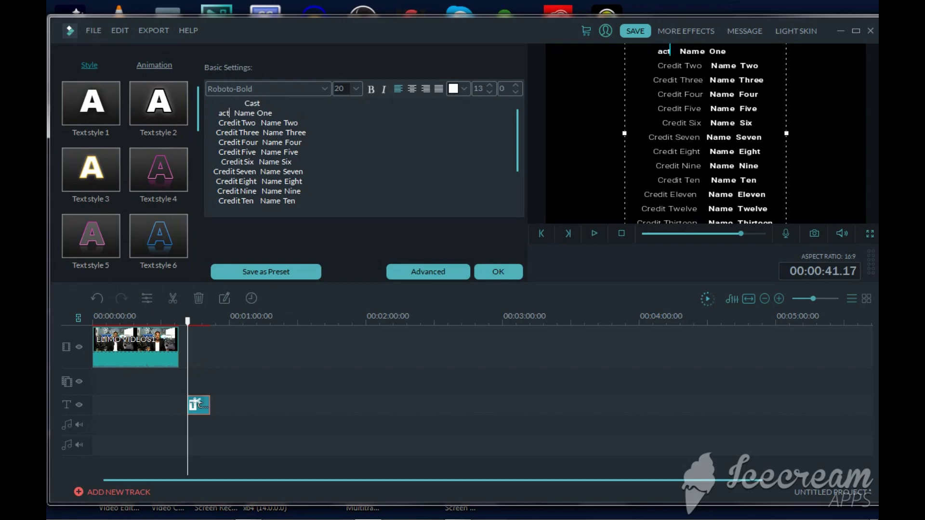
{"action": "type", "text": "or"}
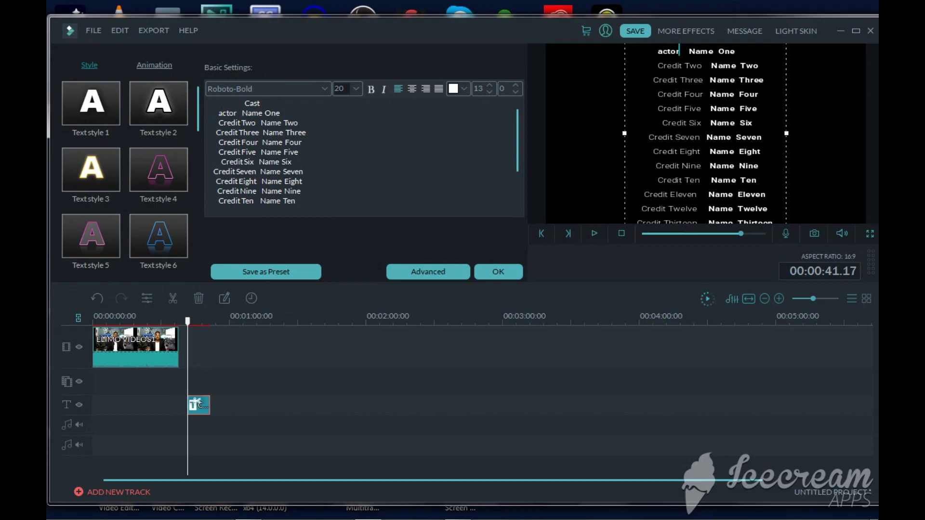
Replace "Name One" beside the actor label with the actor's name
{"action": "left_click", "coordinate": [292, 111]}
{"action": "key", "text": "BackSpace"}
{"action": "key", "text": "BackSpace"}
{"action": "key", "text": "BackSpace"}
{"action": "key", "text": "BackSpace"}
{"action": "key", "text": "BackSpace"}
{"action": "key", "text": "BackSpace"}
{"action": "key", "text": "BackSpace"}
{"action": "key", "text": "BackSpace"}
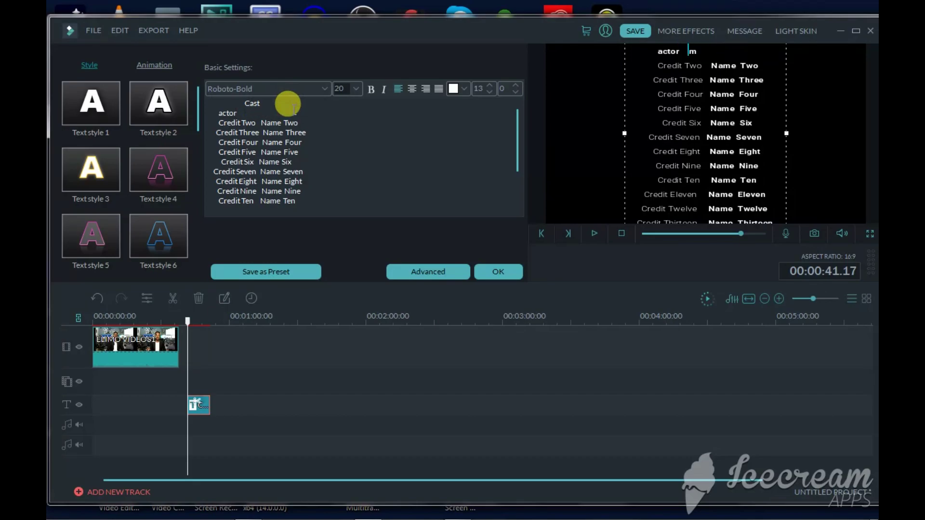
{"action": "type", "text": "abdiraa"}
{"action": "key", "text": "BackSpace"}
{"action": "type", "text": "hman"}
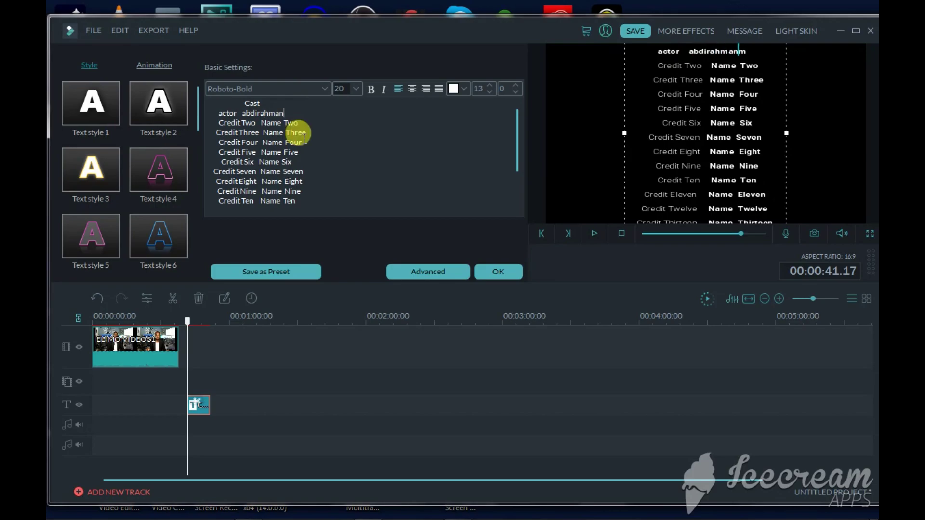
Replace the "Credit Two Name Two" line with "actresss" followed by the actress's name, and apply the text edits
{"action": "left_click", "coordinate": [250, 118]}
{"action": "key", "text": "BackSpace"}
{"action": "key", "text": "BackSpace"}
{"action": "key", "text": "BackSpace"}
{"action": "key", "text": "BackSpace"}
{"action": "key", "text": "BackSpace"}
{"action": "key", "text": "BackSpace"}
{"action": "key", "text": "BackSpace"}
{"action": "key", "text": "BackSpace"}
{"action": "key", "text": "BackSpace"}
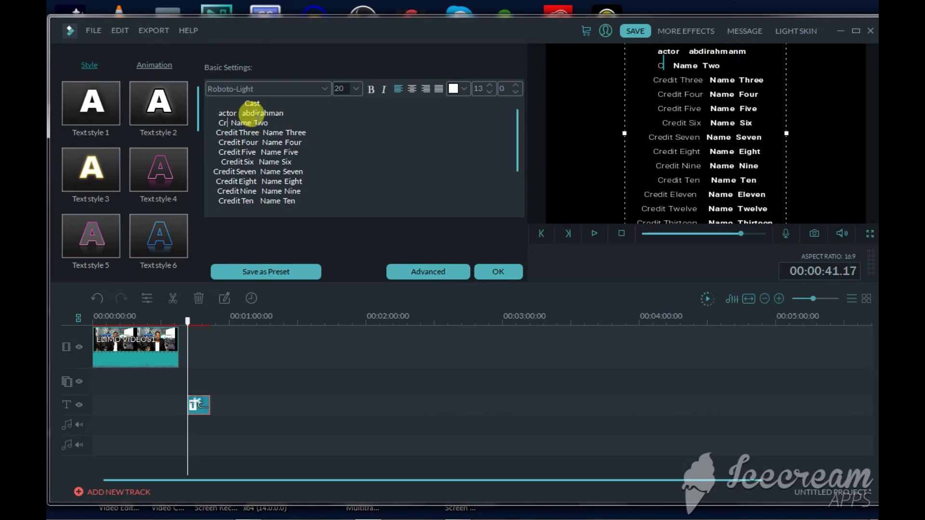
{"action": "type", "text": "anaa"}
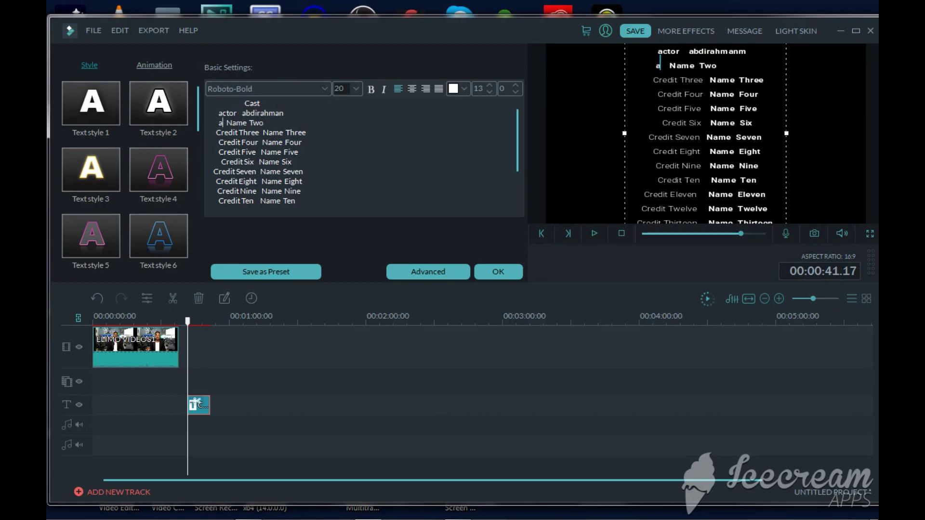
{"action": "type", "text": "m"}
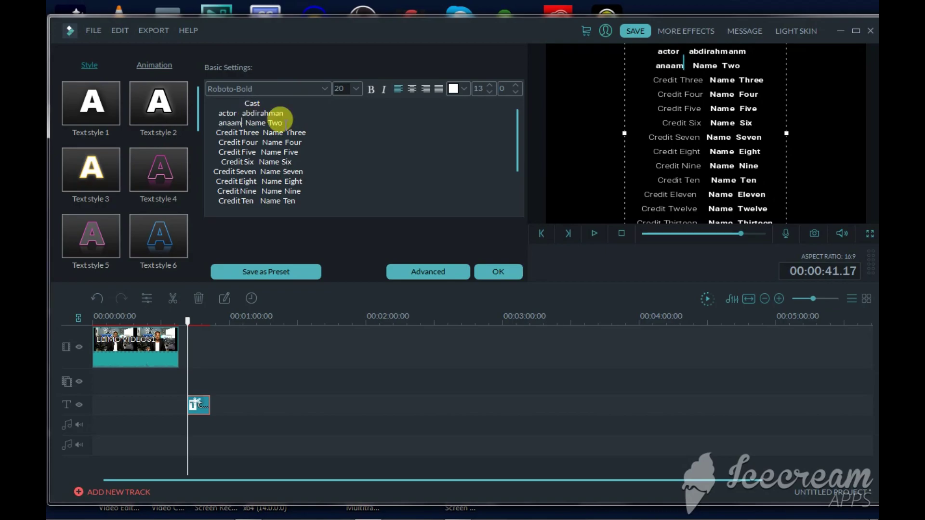
{"action": "left_click", "coordinate": [279, 123]}
{"action": "key", "text": "BackSpace"}
{"action": "key", "text": "BackSpace"}
{"action": "key", "text": "BackSpace"}
{"action": "key", "text": "BackSpace"}
{"action": "key", "text": "BackSpace"}
{"action": "key", "text": "BackSpace"}
{"action": "key", "text": "BackSpace"}
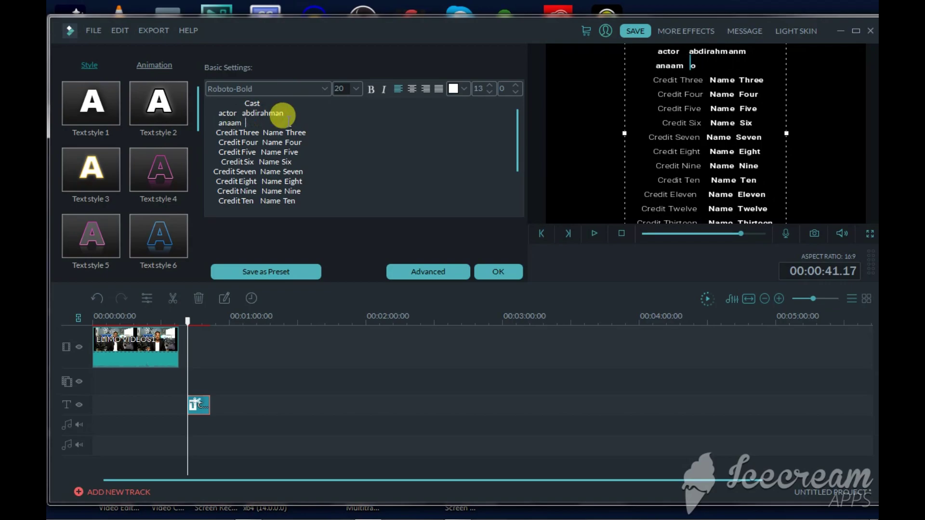
{"action": "key", "text": "BackSpace"}
{"action": "key", "text": "BackSpace"}
{"action": "key", "text": "BackSpace"}
{"action": "key", "text": "BackSpace"}
{"action": "key", "text": "BackSpace"}
{"action": "key", "text": "BackSpace"}
{"action": "type", "text": "ac"}
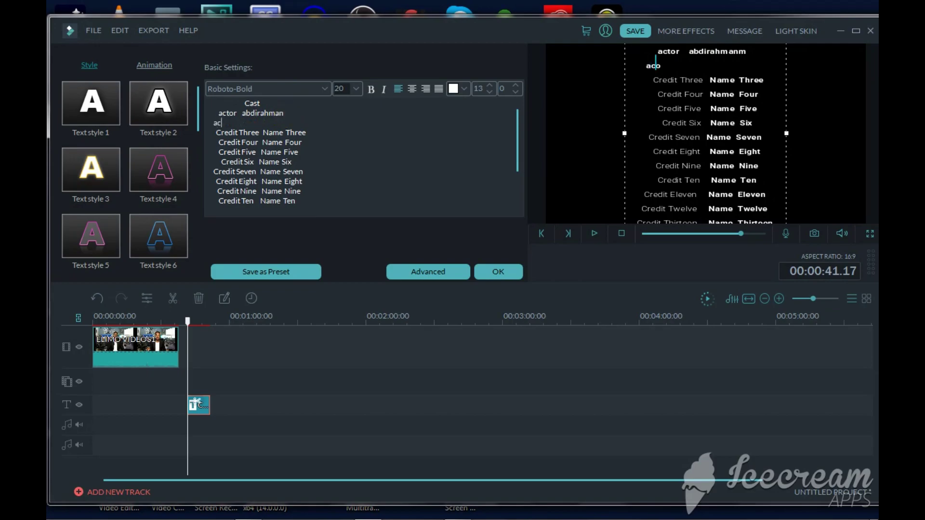
{"action": "type", "text": "tresss anaaam"}
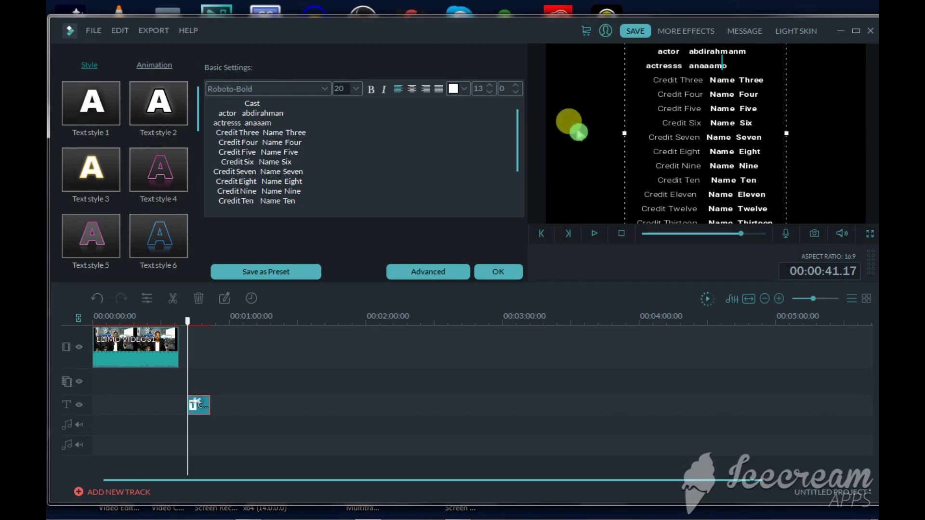
{"action": "left_click", "coordinate": [503, 271]}
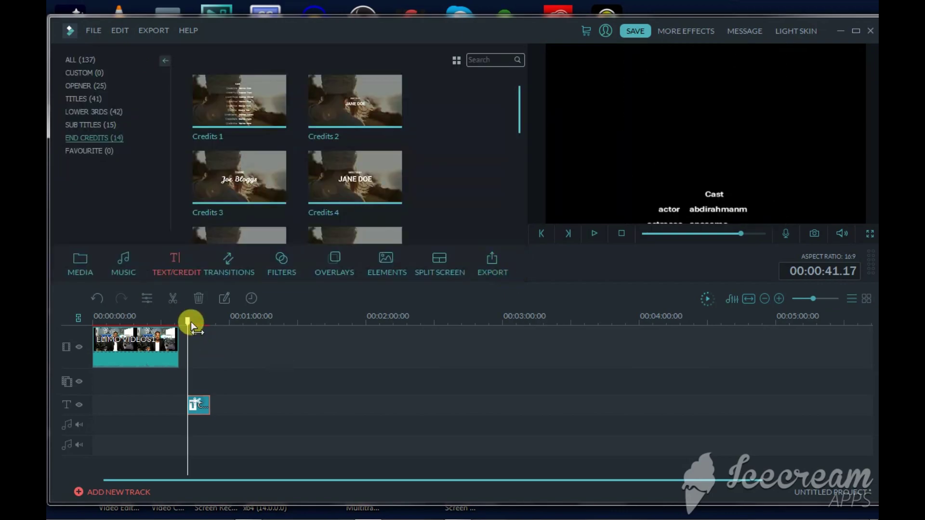
Play the rolling credits from 00:00:40.21 to preview the edited lines, then pause at 00:00:43.21
{"action": "left_click_drag", "start_coordinate": [186, 322], "coordinate": [186, 321]}
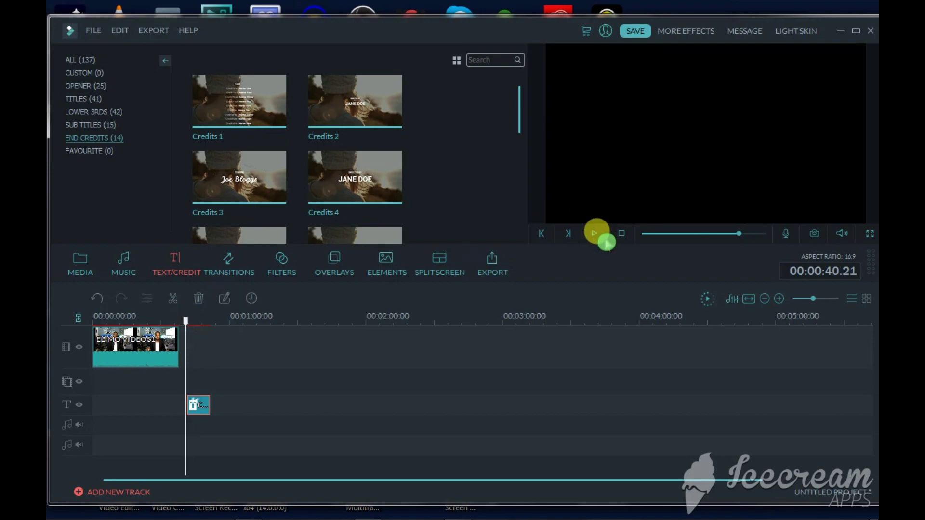
{"action": "left_click", "coordinate": [597, 238]}
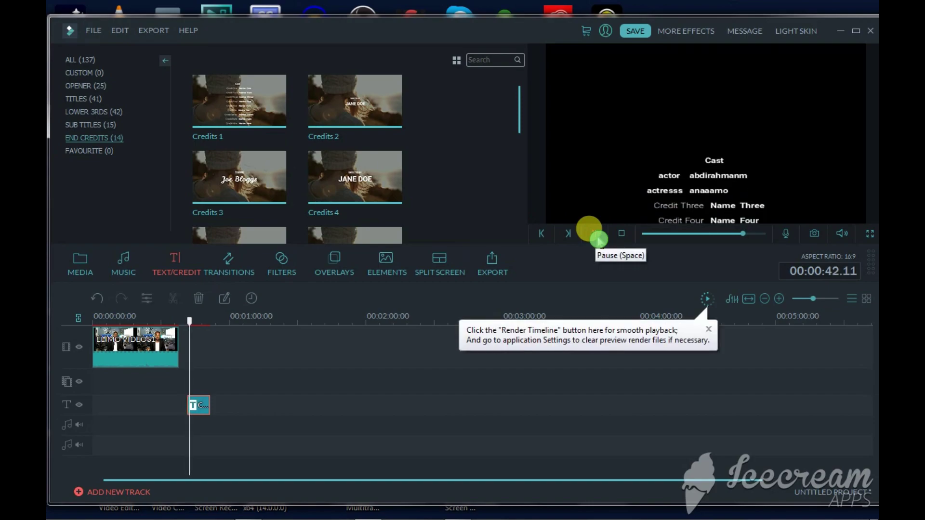
{"action": "left_click", "coordinate": [597, 237]}
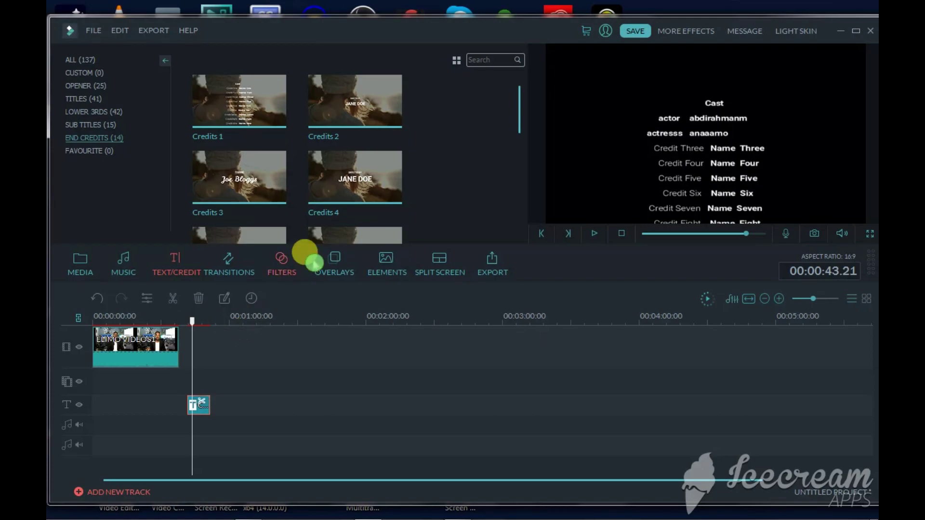
Look through more end credits and the full collection of opener and title templates
{"action": "left_click_drag", "start_coordinate": [518, 108], "coordinate": [521, 144]}
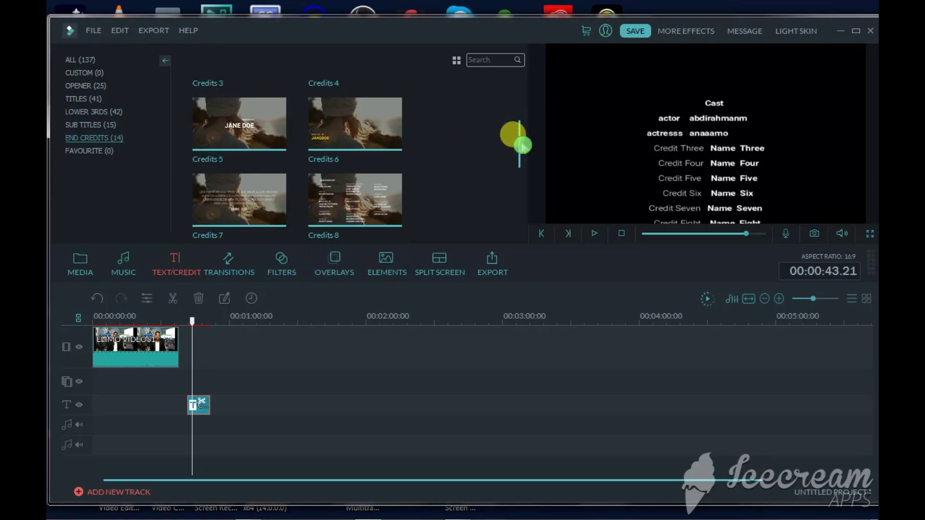
{"action": "left_click", "coordinate": [80, 60]}
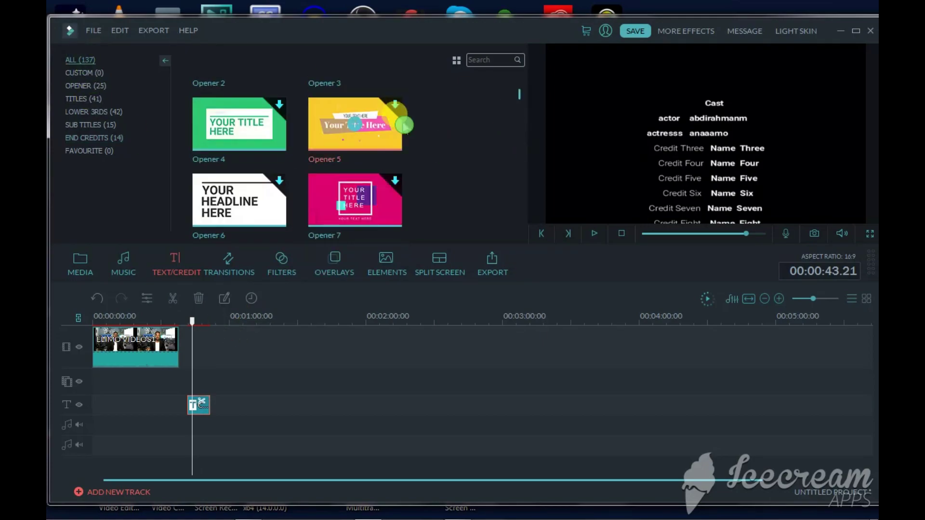
{"action": "scroll", "coordinate": [520, 99], "scroll_direction": "down", "scroll_amount": 1}
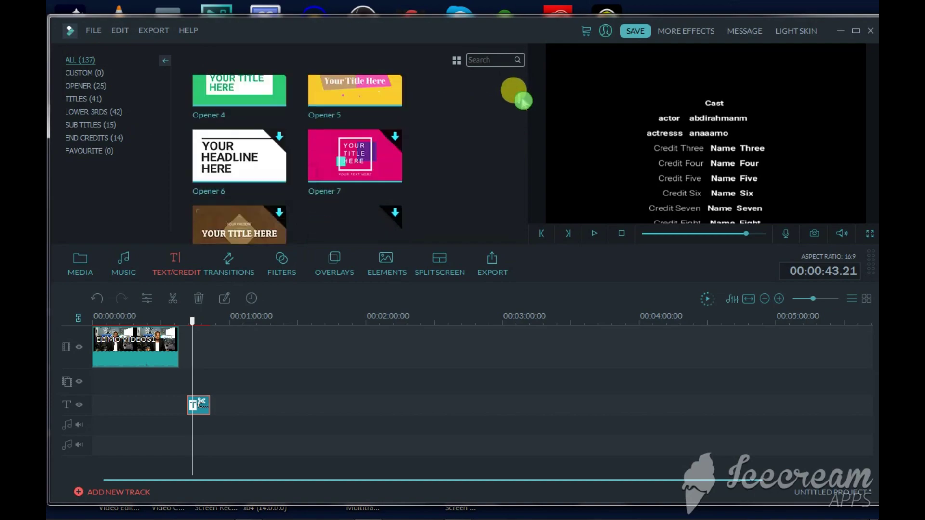
{"action": "scroll", "coordinate": [522, 100], "scroll_direction": "down", "scroll_amount": 1}
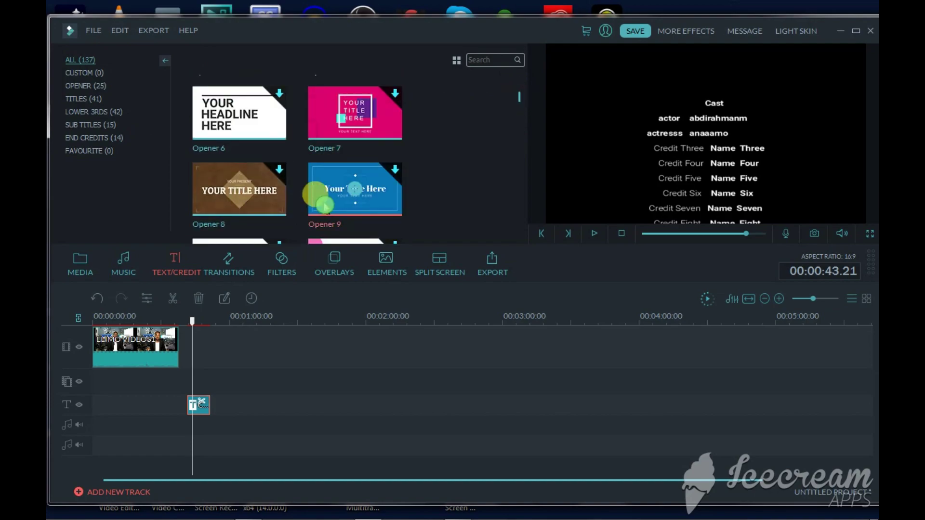
{"action": "scroll", "coordinate": [521, 104], "scroll_direction": "down", "scroll_amount": 2}
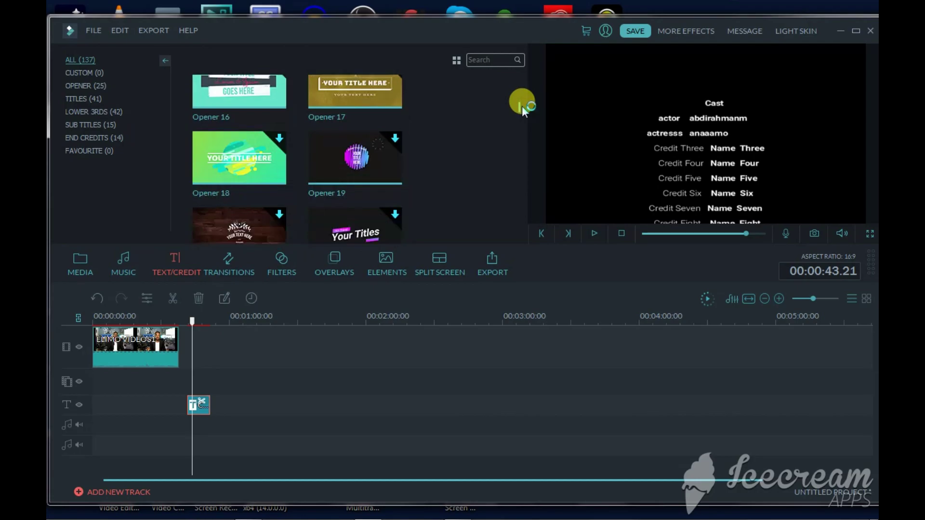
{"action": "scroll", "coordinate": [524, 110], "scroll_direction": "down", "scroll_amount": 4}
{"action": "scroll", "coordinate": [521, 112], "scroll_direction": "down", "scroll_amount": 5}
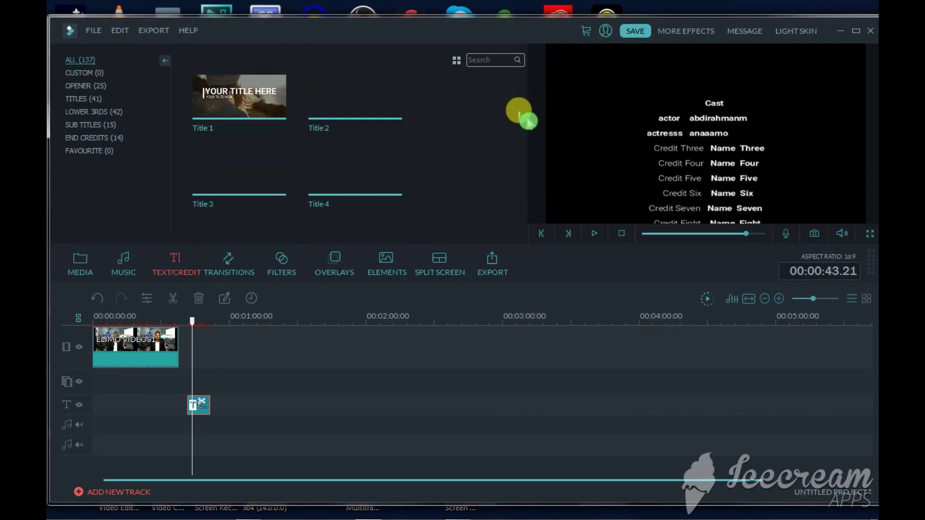
{"action": "scroll", "coordinate": [528, 121], "scroll_direction": "down", "scroll_amount": 5}
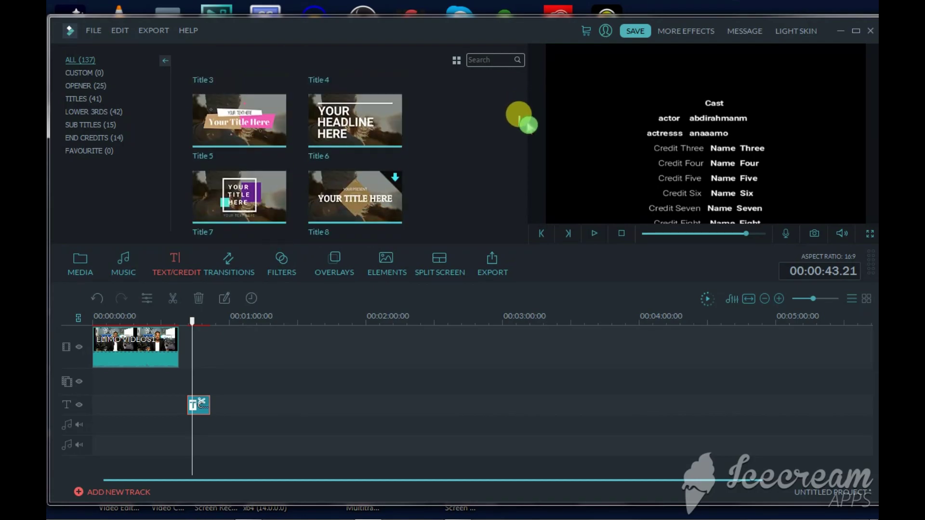
{"action": "scroll", "coordinate": [530, 128], "scroll_direction": "down", "scroll_amount": 5}
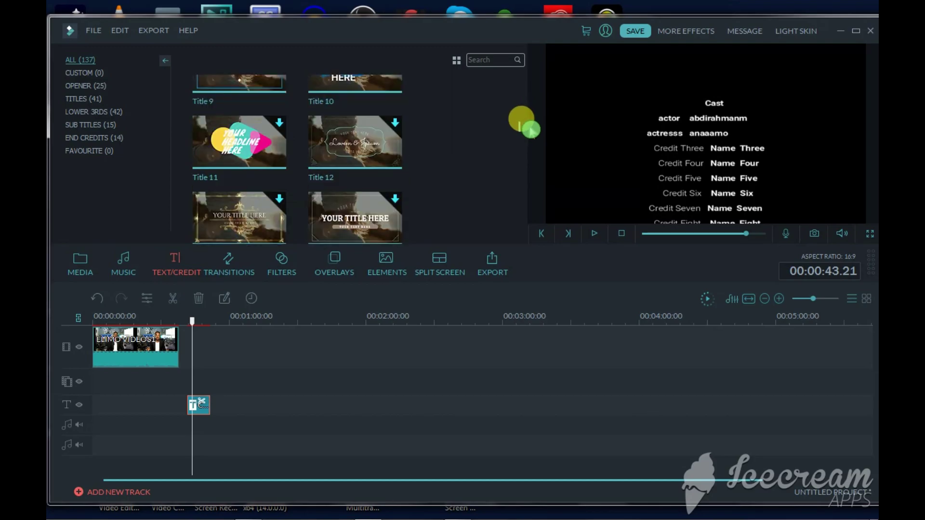
{"action": "scroll", "coordinate": [524, 130], "scroll_direction": "down", "scroll_amount": 5}
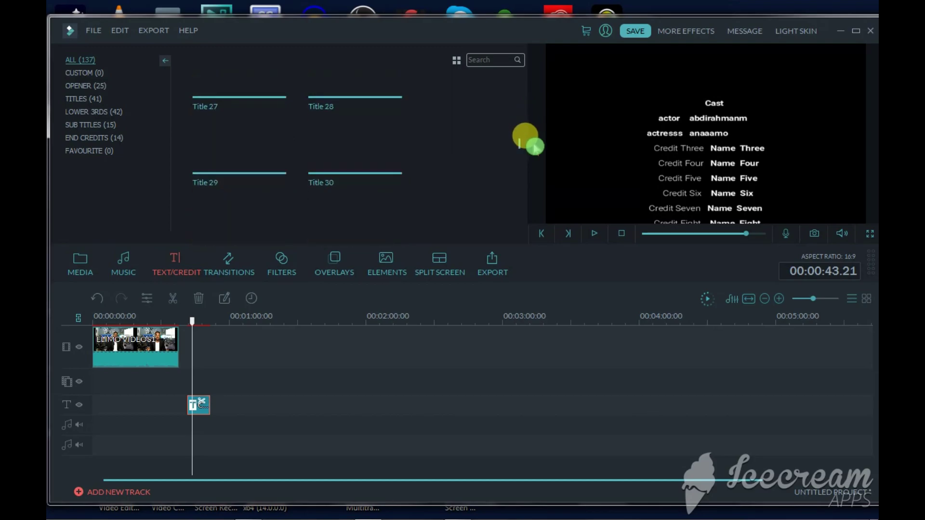
{"action": "scroll", "coordinate": [530, 142], "scroll_direction": "down", "scroll_amount": 1}
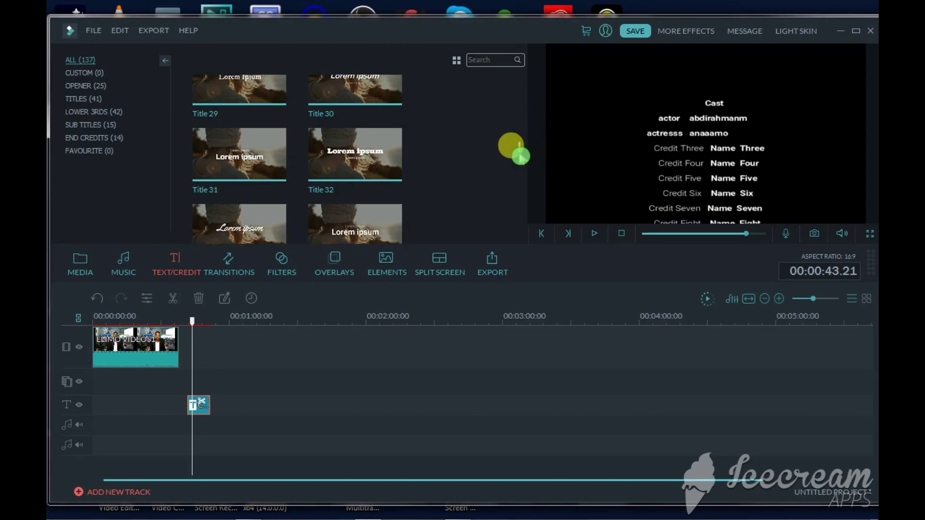
Add the Title 41 template to the text track at 00:01:42.00 and lengthen it to about 12 seconds
{"action": "scroll", "coordinate": [509, 137], "scroll_direction": "down", "scroll_amount": 1}
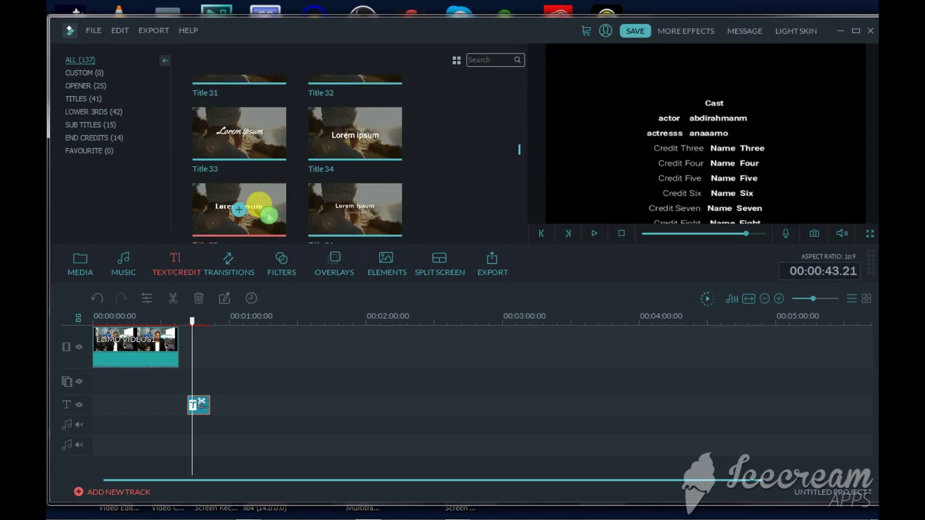
{"action": "scroll", "coordinate": [523, 157], "scroll_direction": "up", "scroll_amount": 2}
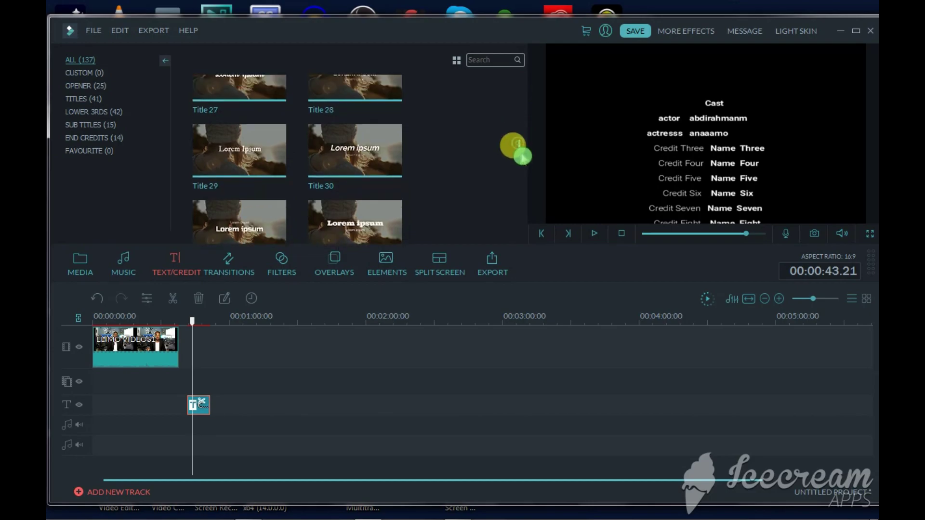
{"action": "scroll", "coordinate": [523, 157], "scroll_direction": "up", "scroll_amount": 15}
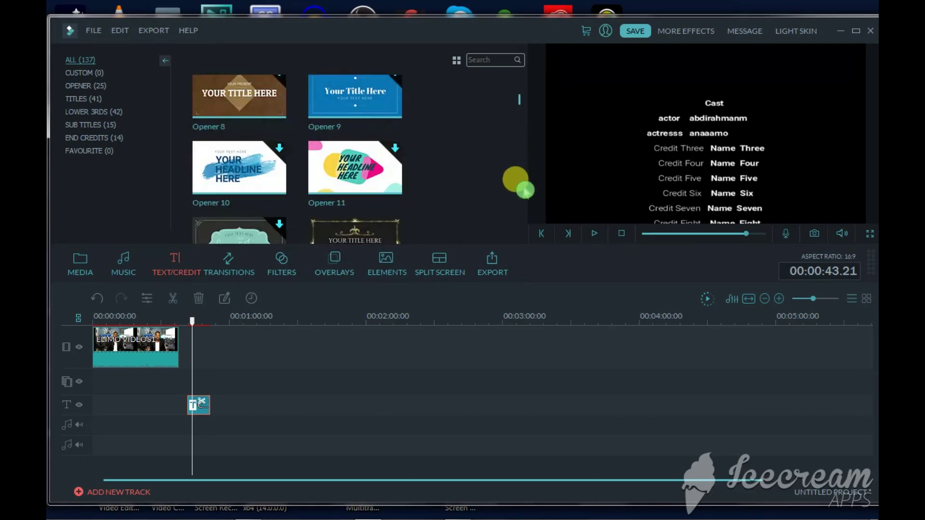
{"action": "scroll", "coordinate": [524, 99], "scroll_direction": "down", "scroll_amount": 20}
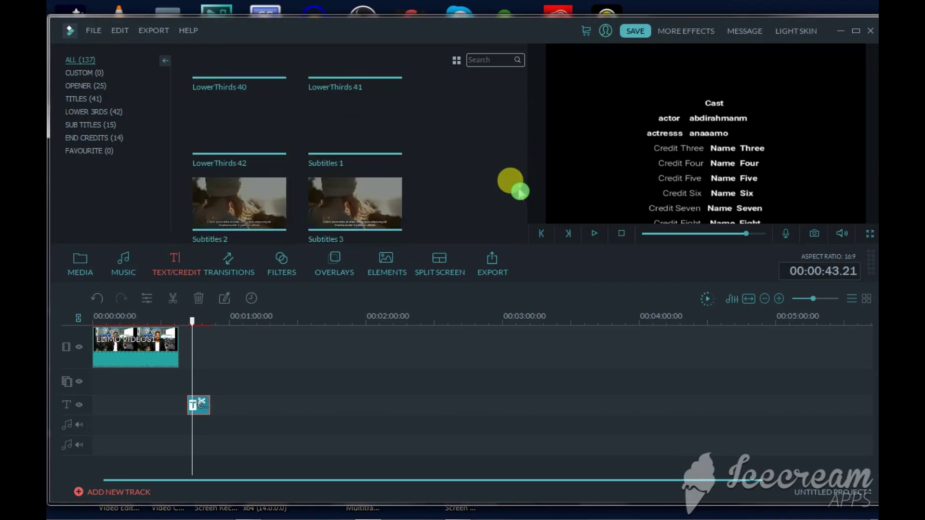
{"action": "scroll", "coordinate": [519, 191], "scroll_direction": "up", "scroll_amount": 5}
{"action": "scroll", "coordinate": [520, 188], "scroll_direction": "up", "scroll_amount": 6}
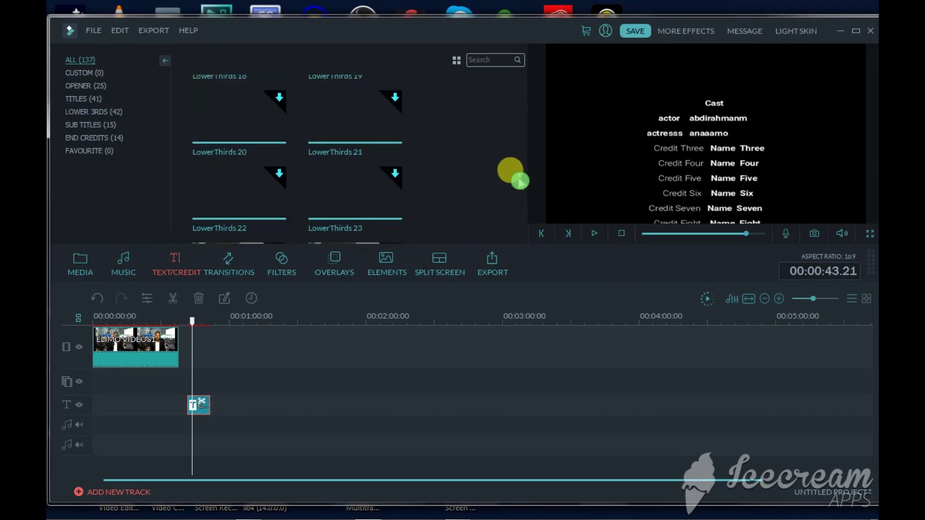
{"action": "scroll", "coordinate": [520, 172], "scroll_direction": "up", "scroll_amount": 5}
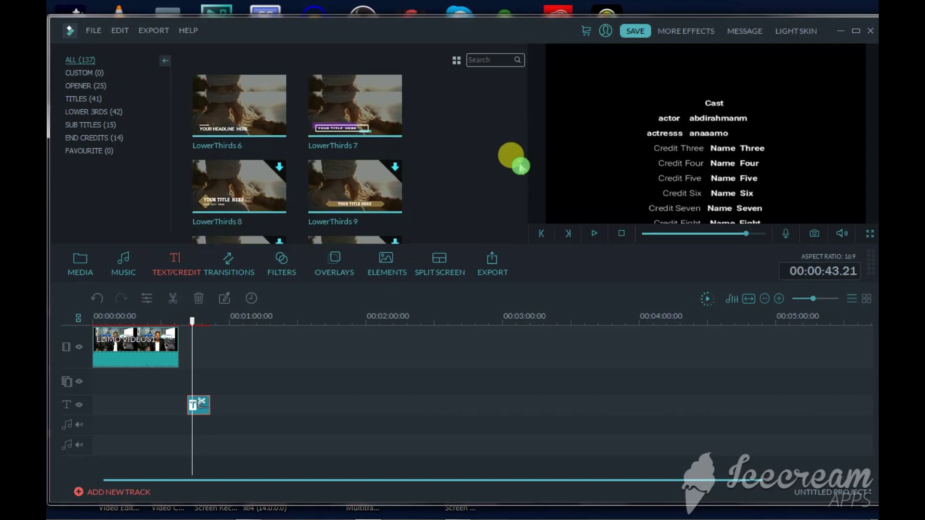
{"action": "left_click", "coordinate": [247, 168]}
{"action": "left_click", "coordinate": [327, 377]}
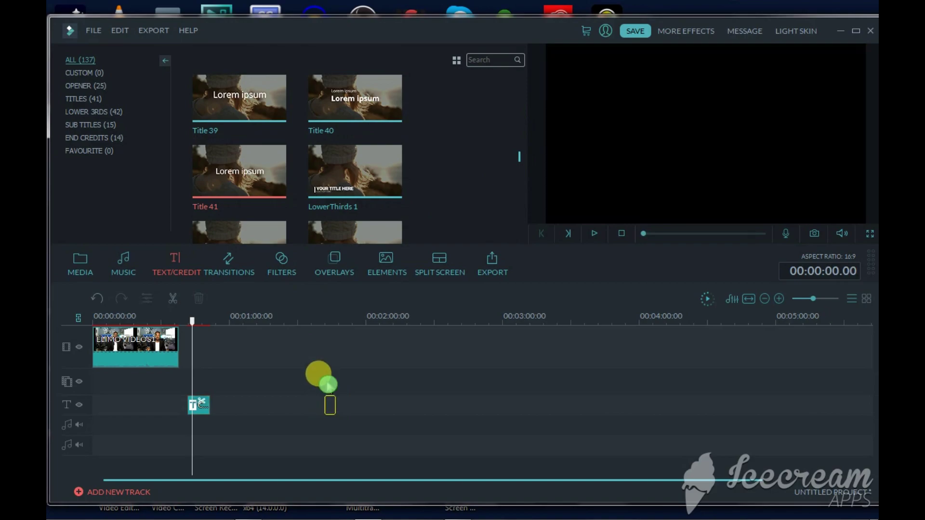
{"action": "left_click", "coordinate": [332, 403]}
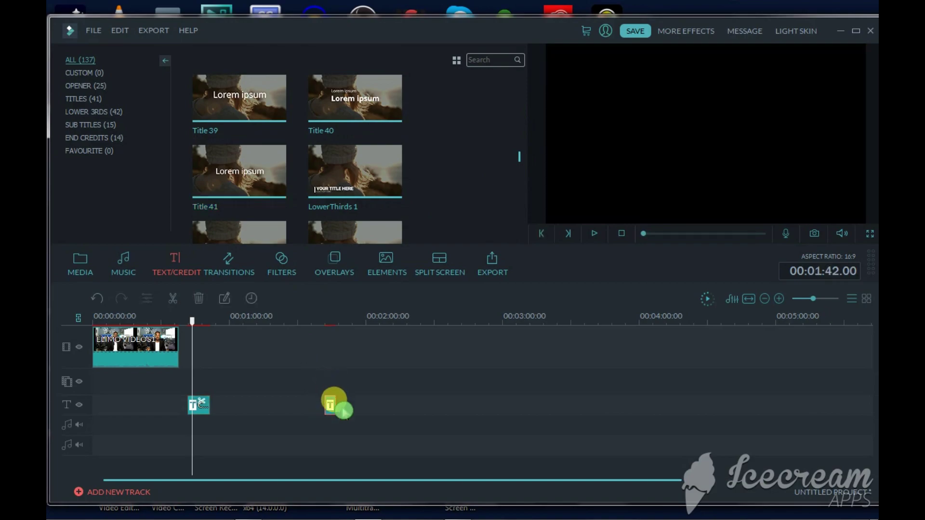
{"action": "left_click_drag", "start_coordinate": [334, 400], "coordinate": [351, 408]}
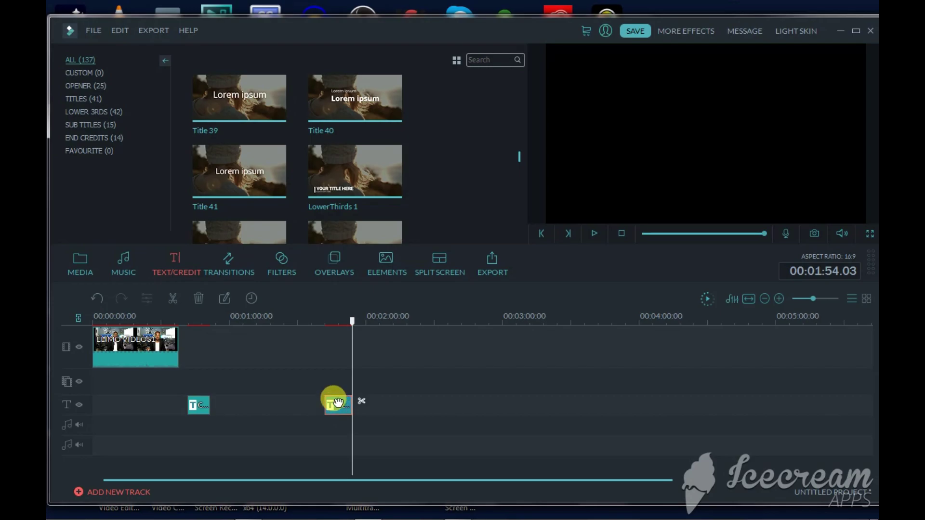
Open the new title for advanced editing and replace its placeholder text with "Elmi Tech"
{"action": "double_click", "coordinate": [337, 402]}
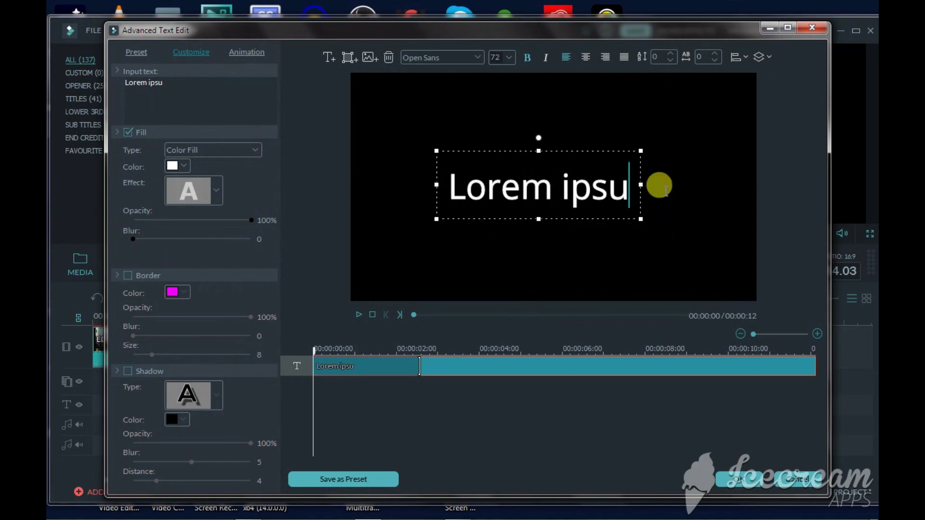
{"action": "key", "text": "BackSpace"}
{"action": "key", "text": "BackSpace"}
{"action": "key", "text": "BackSpace"}
{"action": "key", "text": "BackSpace"}
{"action": "key", "text": "BackSpace"}
{"action": "key", "text": "BackSpace"}
{"action": "key", "text": "BackSpace"}
{"action": "key", "text": "BackSpace"}
{"action": "key", "text": "BackSpace"}
{"action": "key", "text": "BackSpace"}
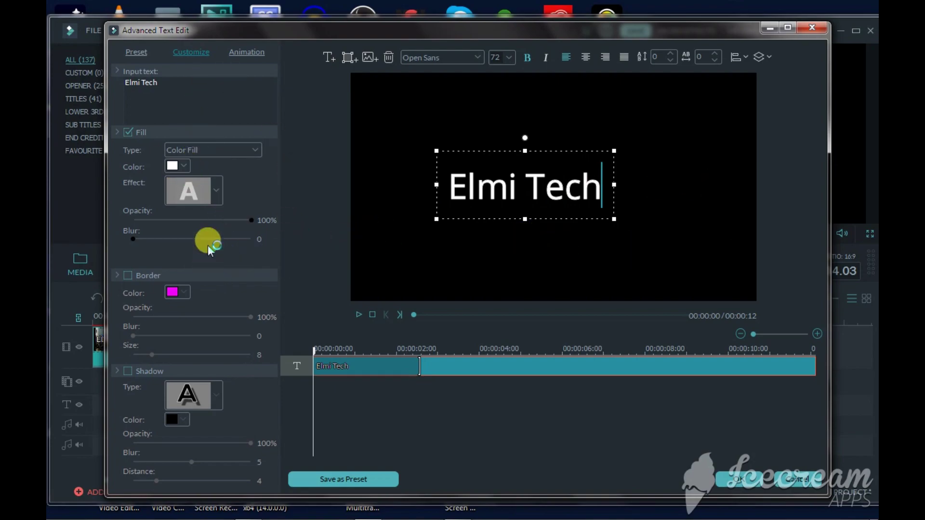
Compare several preset text styles on the "Elmi Tech" title and apply Text style 12
{"action": "left_click", "coordinate": [136, 52]}
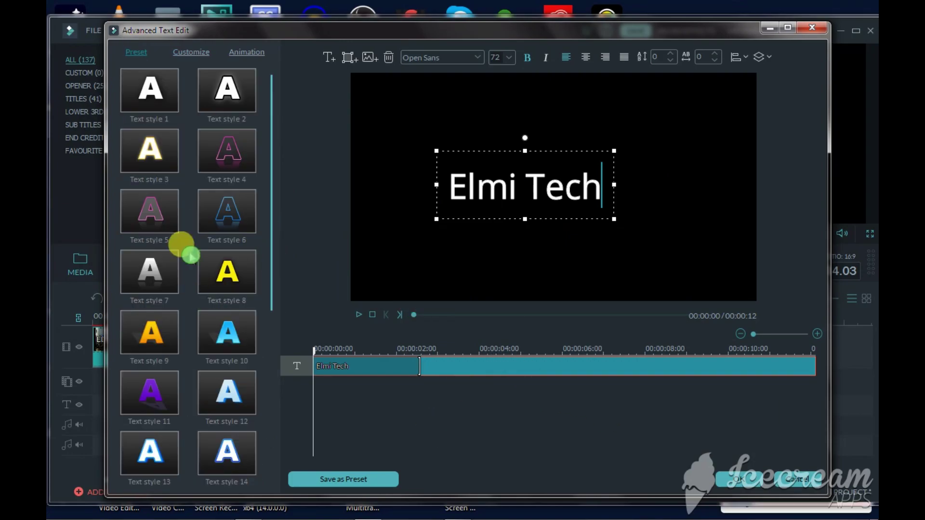
{"action": "double_click", "coordinate": [226, 153]}
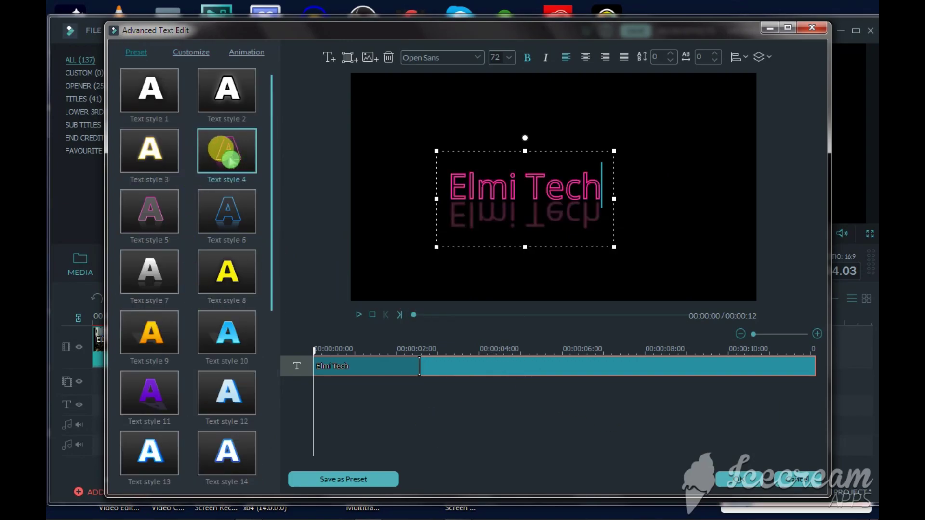
{"action": "double_click", "coordinate": [153, 202]}
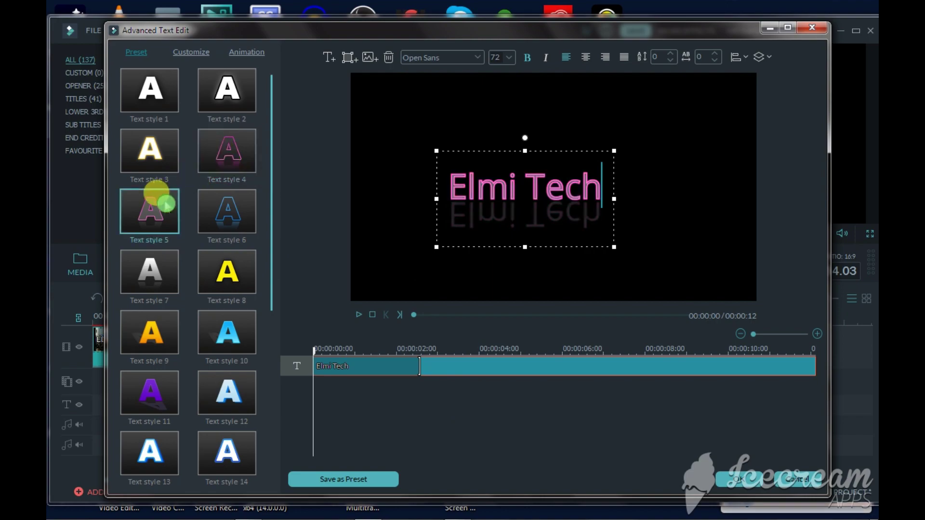
{"action": "double_click", "coordinate": [153, 260]}
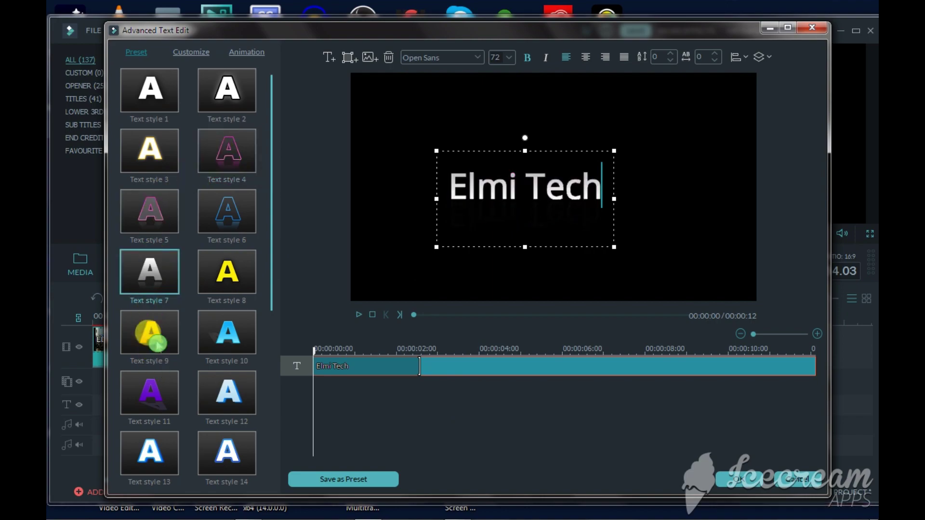
{"action": "double_click", "coordinate": [151, 334]}
{"action": "double_click", "coordinate": [151, 385]}
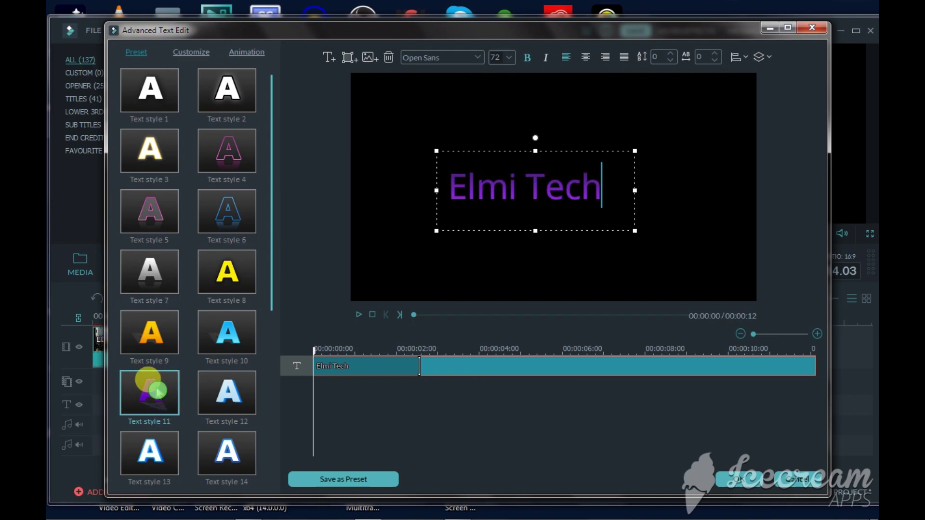
{"action": "double_click", "coordinate": [226, 394]}
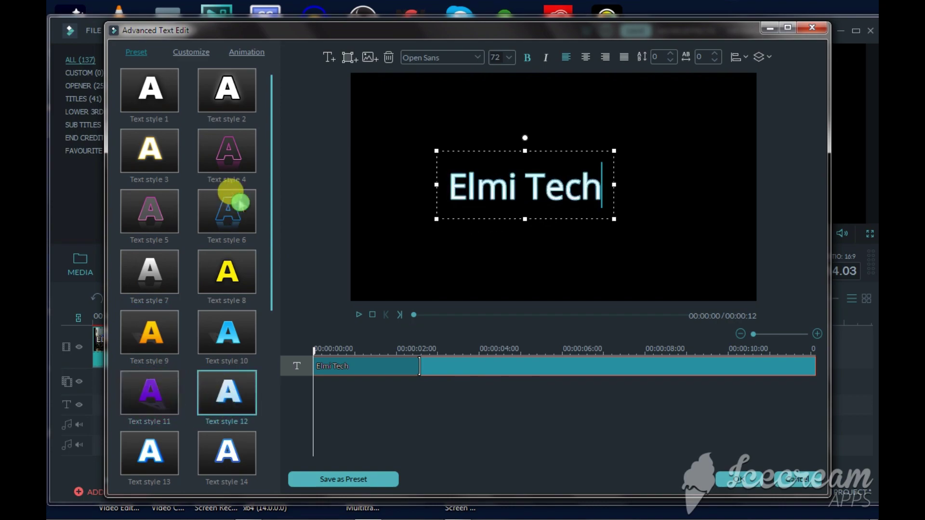
Try text animations such as Up Insert, Down Dir Insert, Right Dir Insert and Right Roll on the title
{"action": "left_click", "coordinate": [202, 56]}
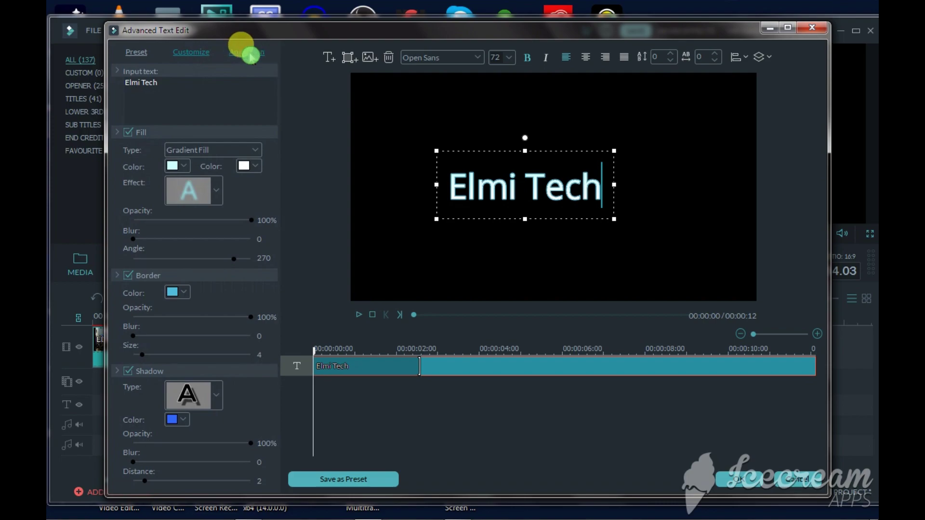
{"action": "left_click", "coordinate": [246, 52]}
{"action": "left_click", "coordinate": [224, 96]}
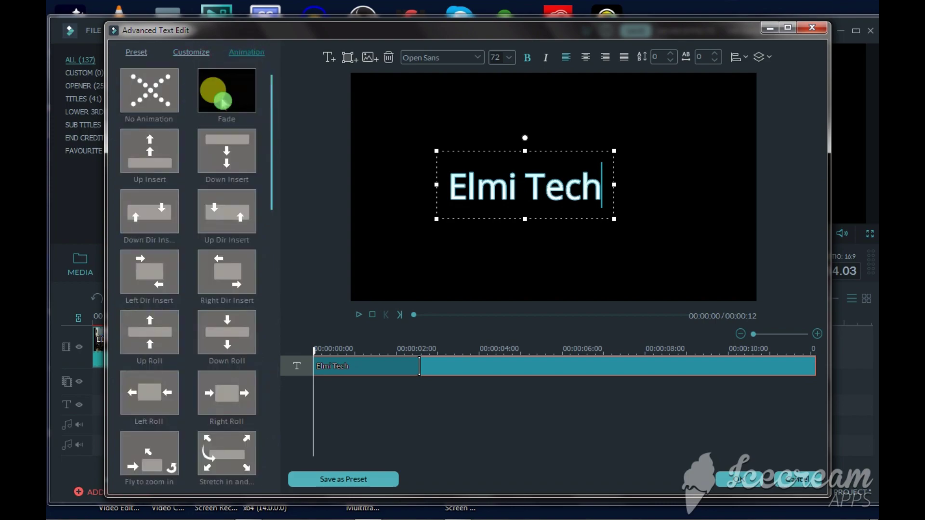
{"action": "left_click", "coordinate": [177, 149]}
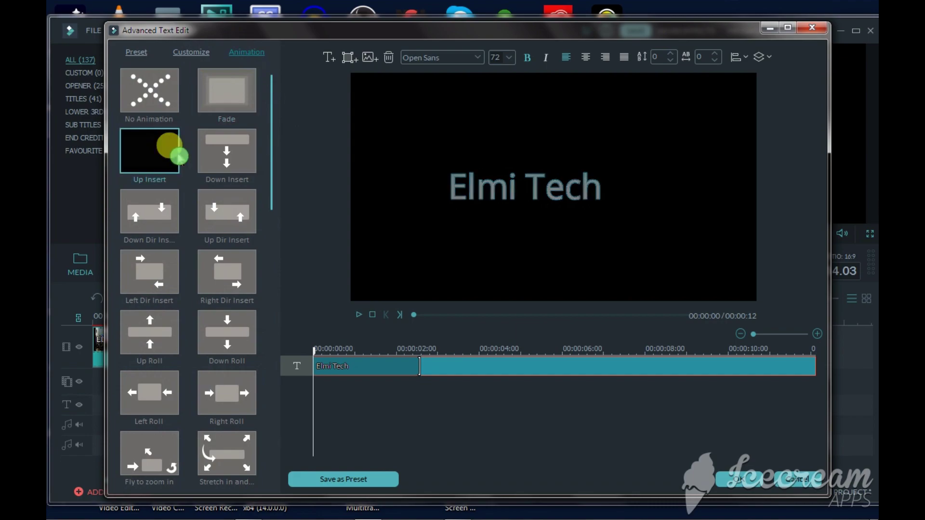
{"action": "left_click", "coordinate": [171, 238]}
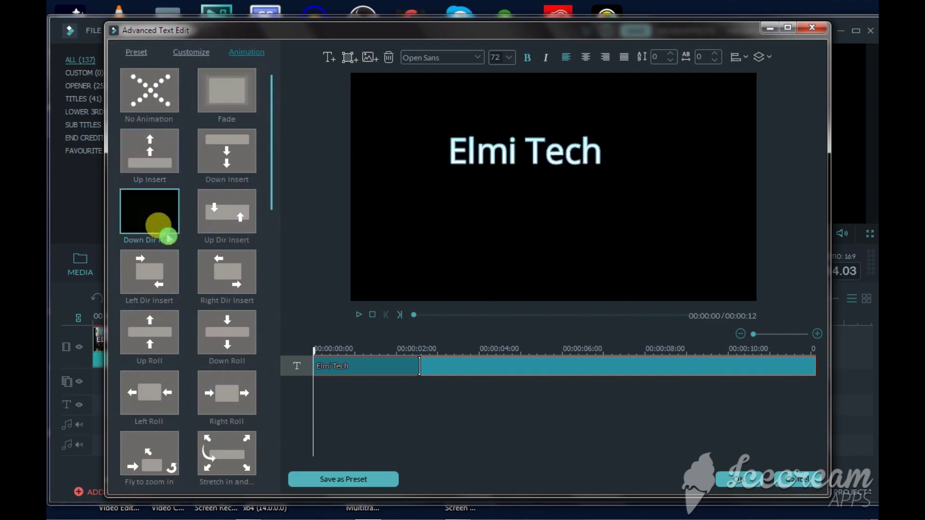
{"action": "left_click", "coordinate": [226, 262]}
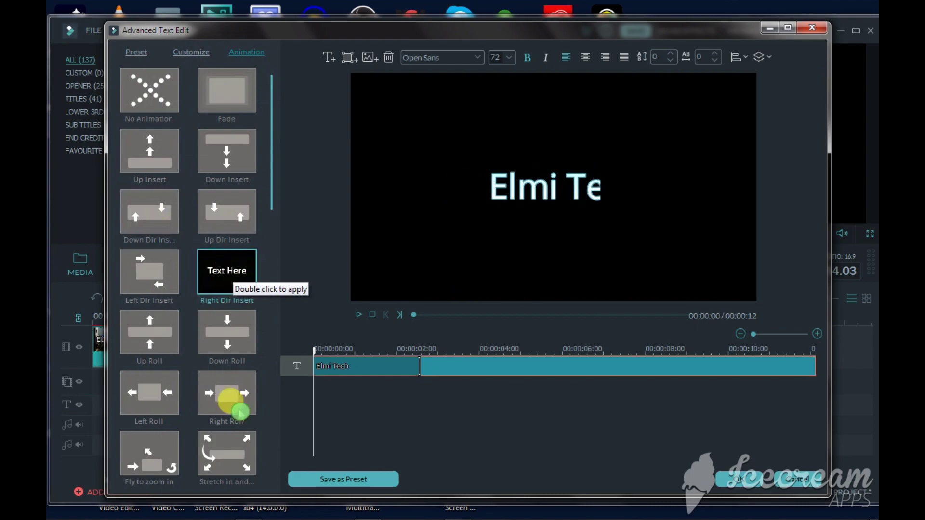
{"action": "left_click", "coordinate": [235, 399]}
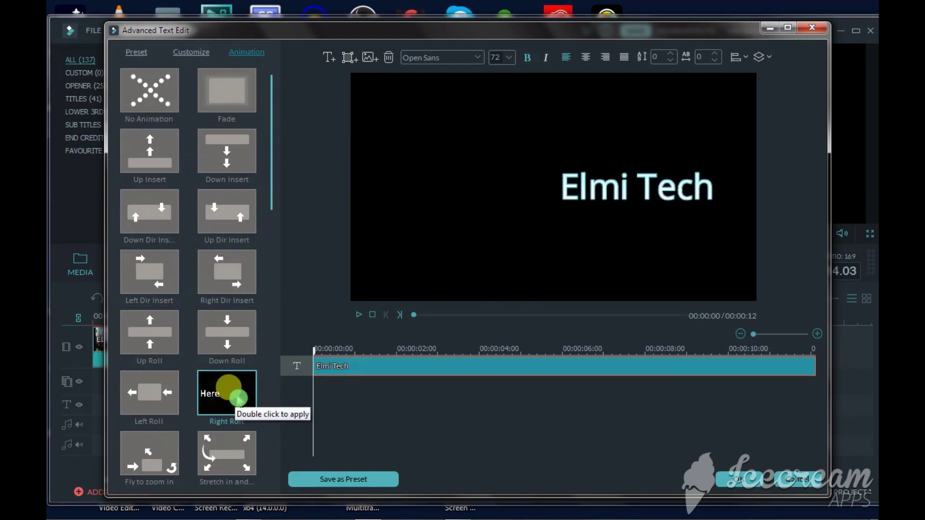
{"action": "left_click", "coordinate": [230, 463]}
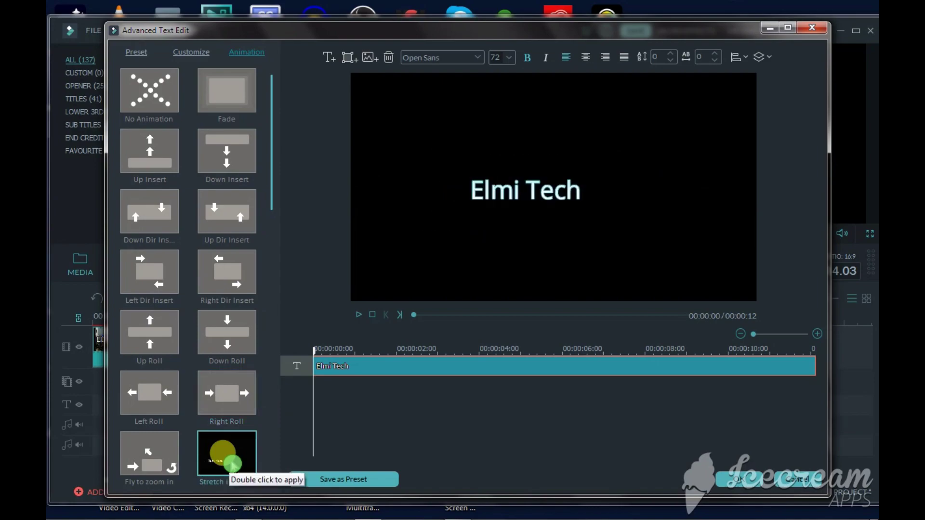
{"action": "left_click", "coordinate": [159, 379]}
Apply the Pinwheel animation to the "Elmi Tech" title and accept the text edits
{"action": "left_click_drag", "start_coordinate": [269, 215], "coordinate": [285, 362]}
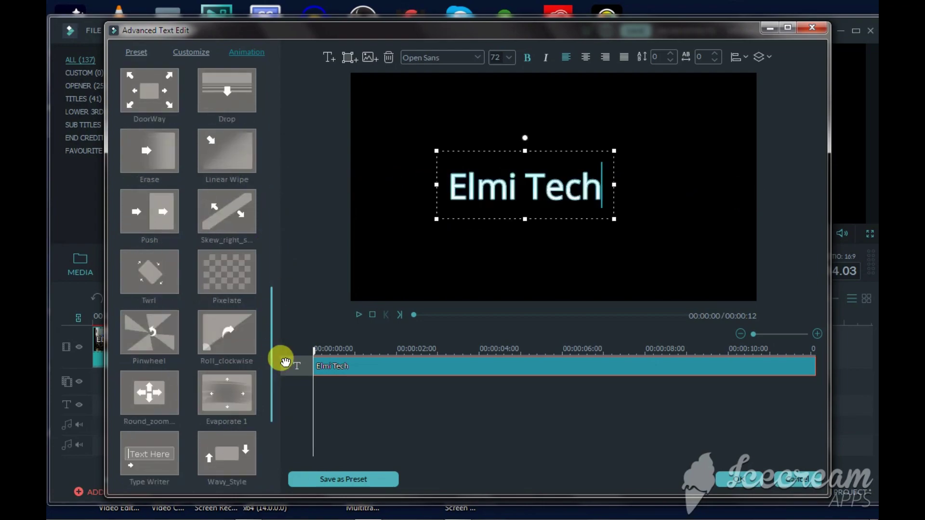
{"action": "left_click", "coordinate": [163, 317]}
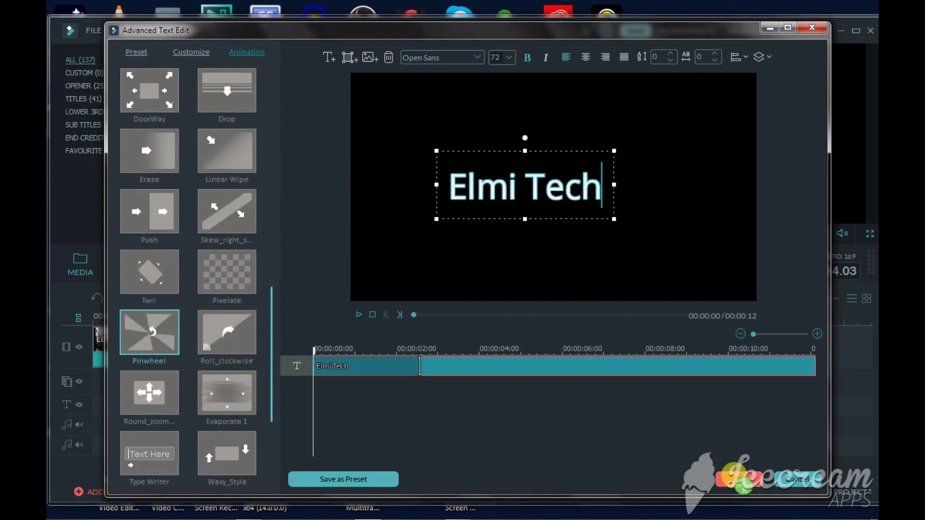
{"action": "left_click", "coordinate": [737, 479]}
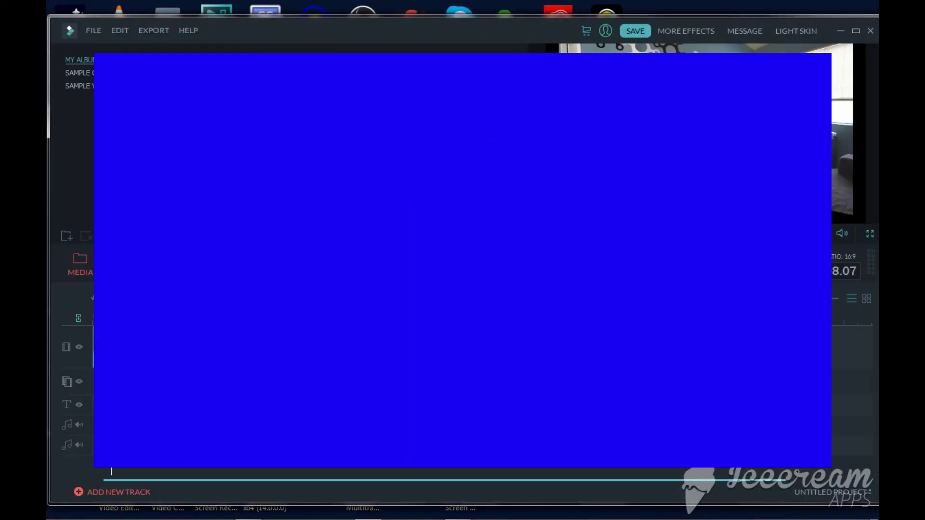
Add the Bar transition at the video clip's cut near 00:00:08.07 and preview it from 00:00:06.07
{"action": "left_click", "coordinate": [226, 265]}
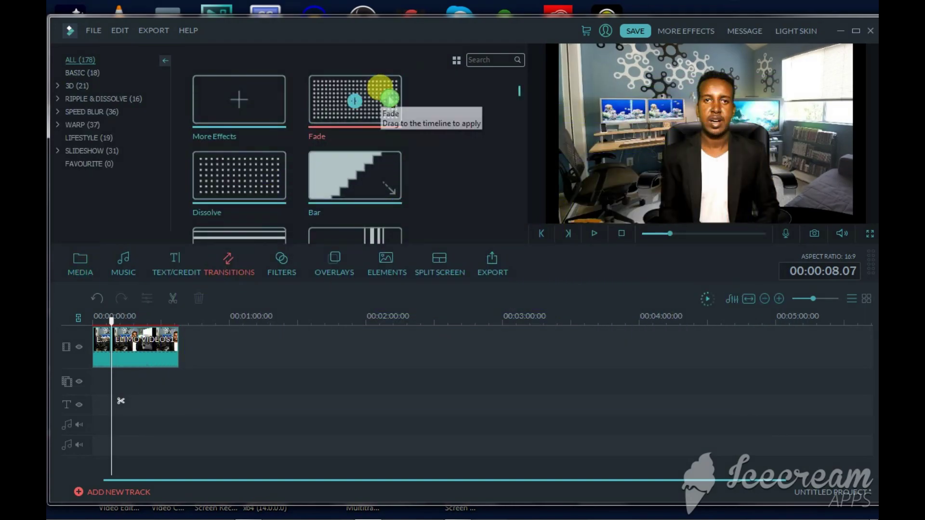
{"action": "left_click", "coordinate": [356, 166]}
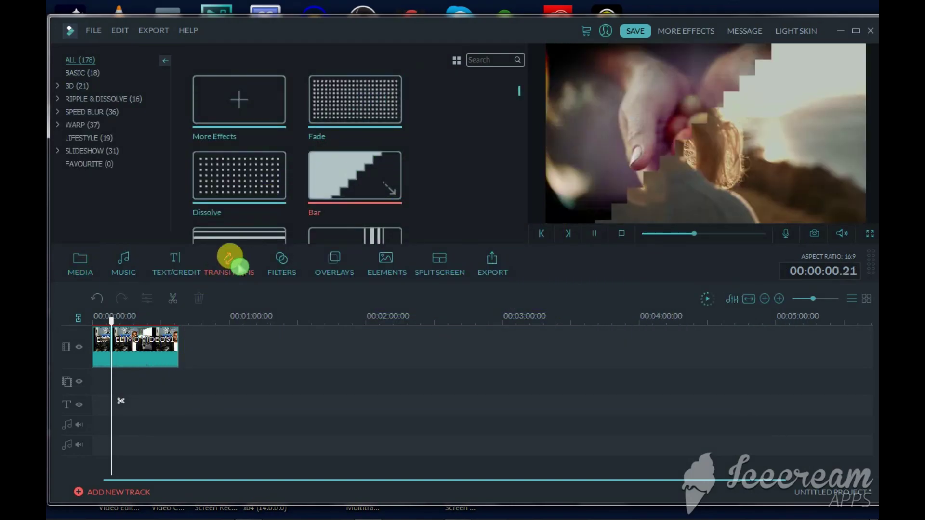
{"action": "left_click", "coordinate": [265, 190]}
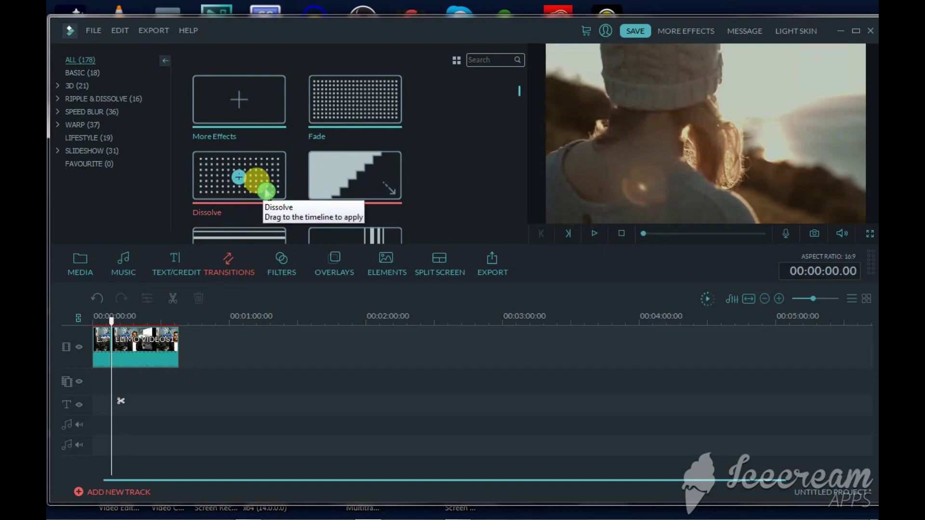
{"action": "left_click_drag", "start_coordinate": [351, 176], "coordinate": [107, 321]}
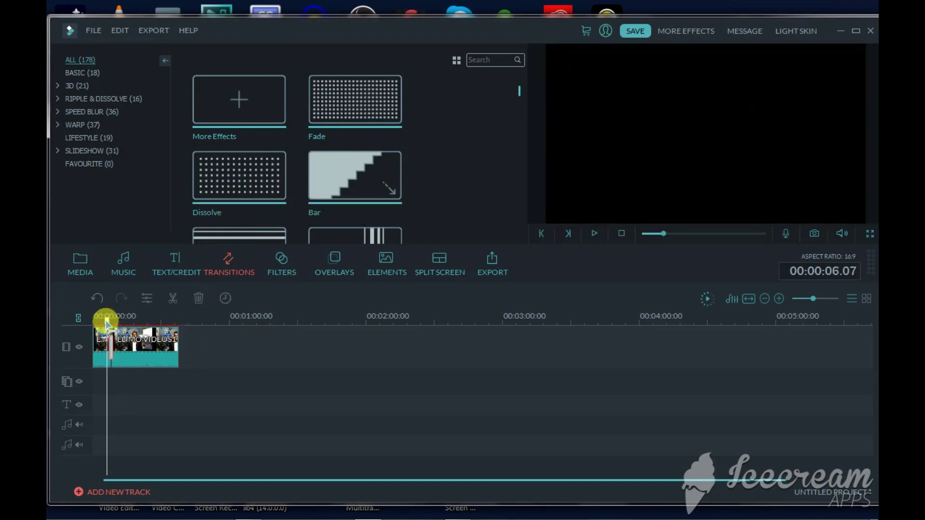
{"action": "left_click", "coordinate": [593, 233]}
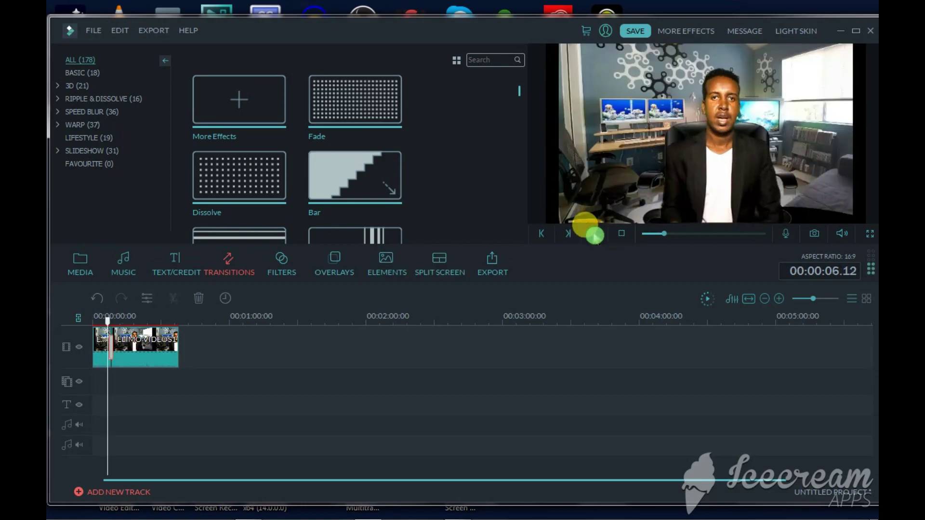
{"action": "left_click", "coordinate": [593, 233]}
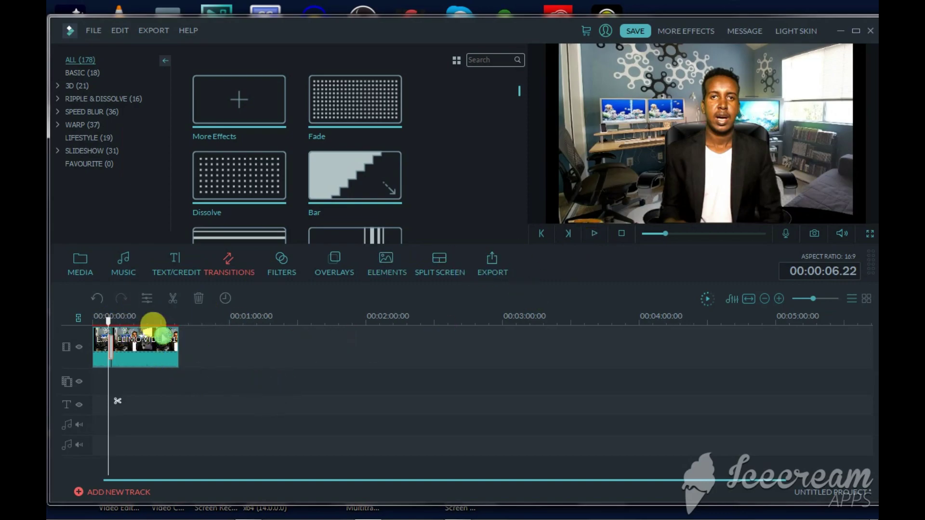
Move the playhead to the chair image at the end of the video track and browse the full transitions library
{"action": "left_click_drag", "start_coordinate": [108, 321], "coordinate": [205, 335]}
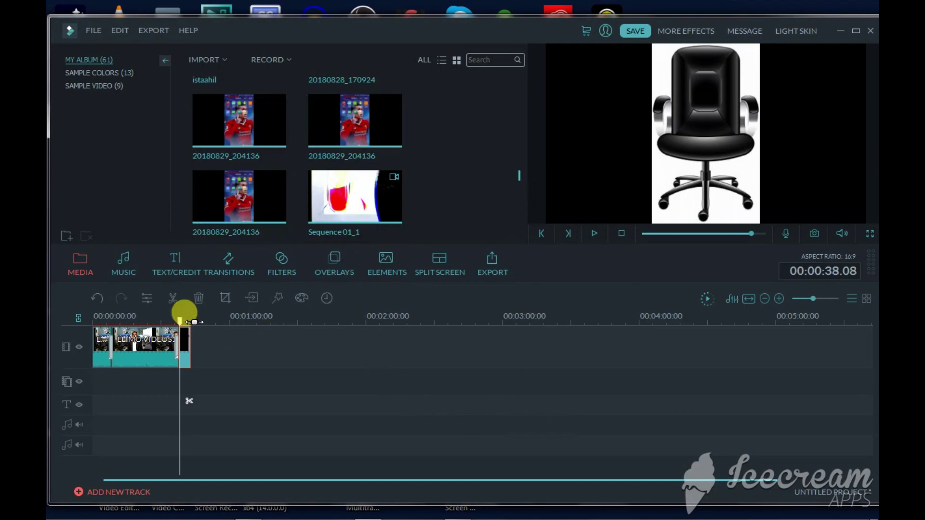
{"action": "left_click", "coordinate": [238, 277]}
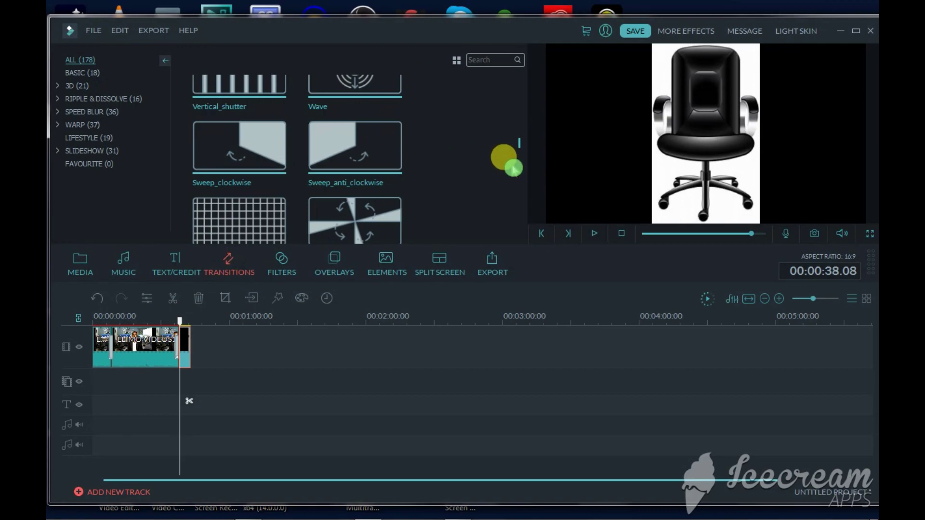
{"action": "scroll", "coordinate": [523, 145], "scroll_direction": "down", "scroll_amount": 10}
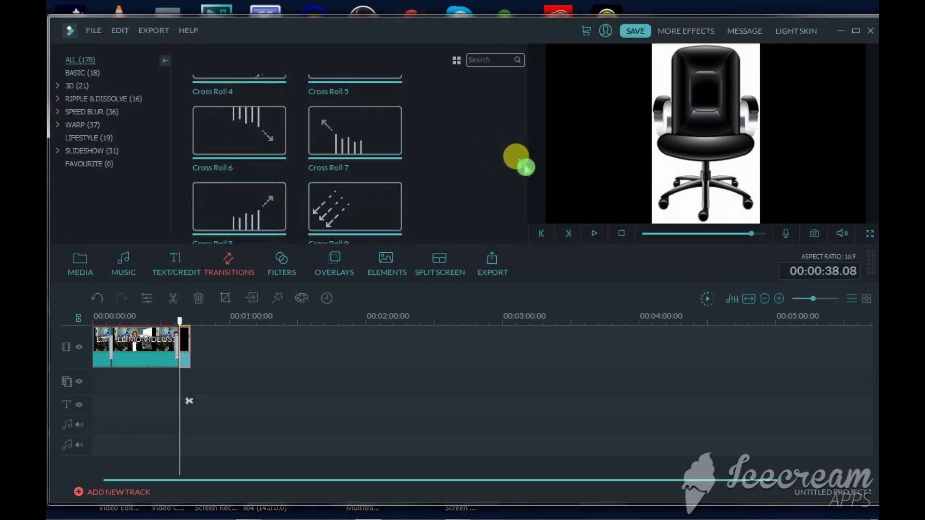
{"action": "scroll", "coordinate": [524, 173], "scroll_direction": "down", "scroll_amount": 5}
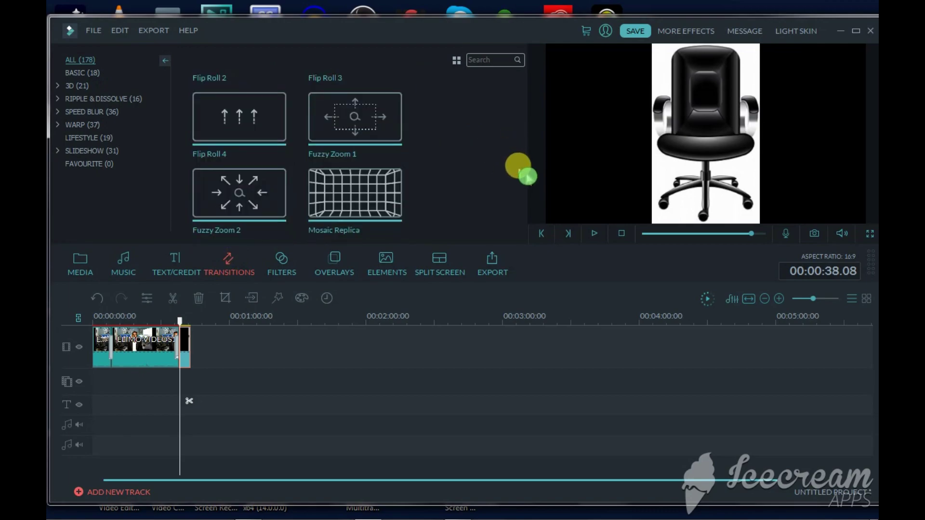
{"action": "scroll", "coordinate": [481, 183], "scroll_direction": "down", "scroll_amount": 4}
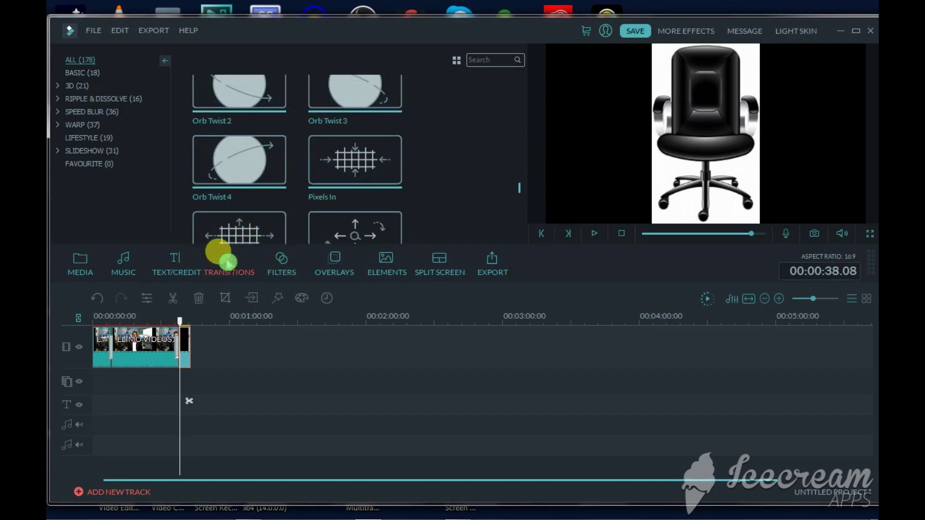
Remove the chair image clip from the end of the video track
{"action": "left_click", "coordinate": [257, 397]}
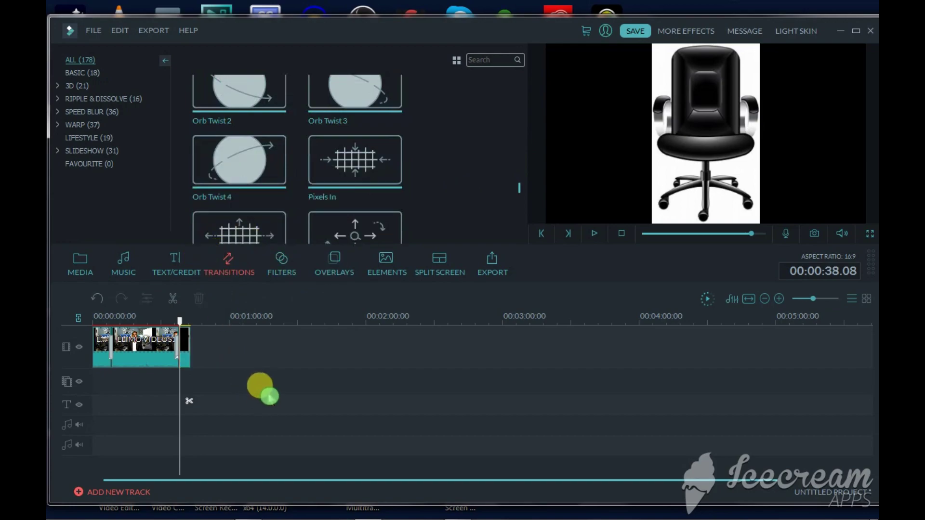
{"action": "left_click", "coordinate": [182, 355]}
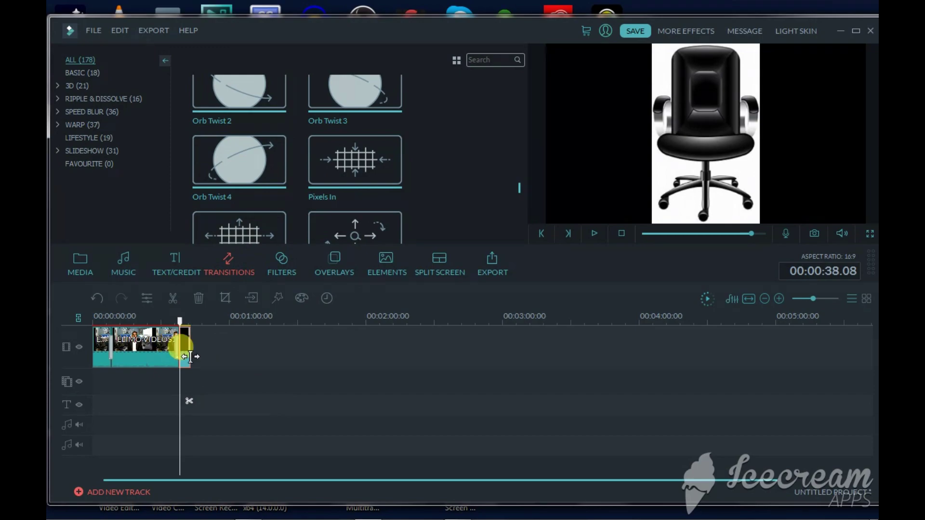
{"action": "left_click", "coordinate": [264, 397]}
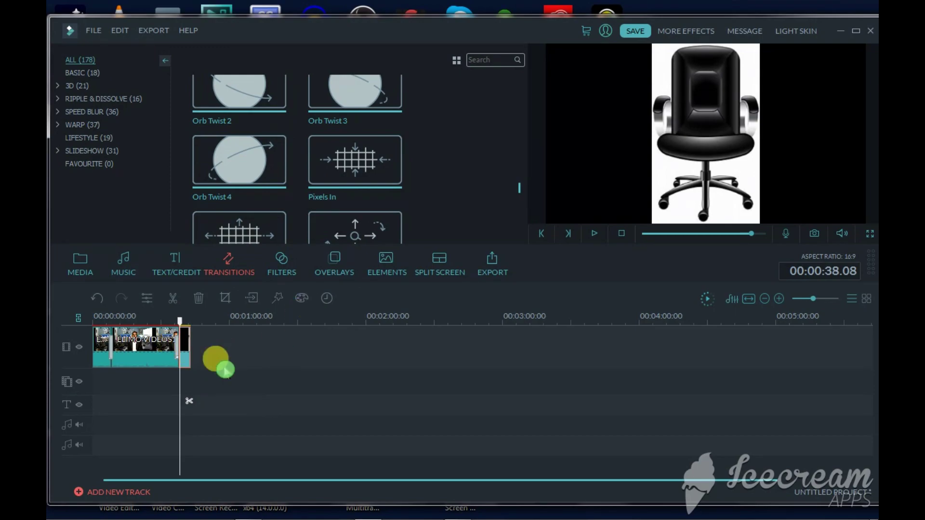
{"action": "left_click", "coordinate": [189, 356]}
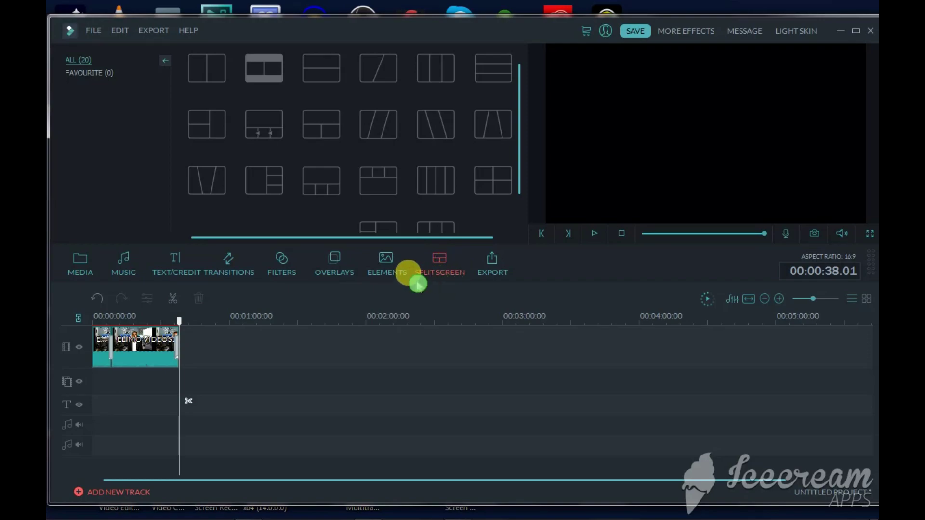
Add Element Love 3 to the overlay track at about 00:00:23 and narrow the graphic from its left edge at 00:00:24.00
{"action": "left_click", "coordinate": [394, 270]}
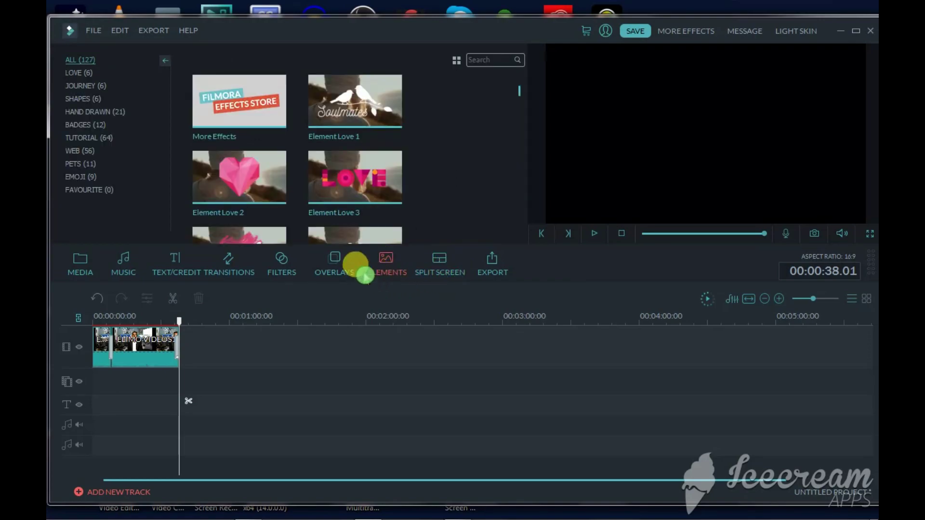
{"action": "left_click", "coordinate": [378, 180]}
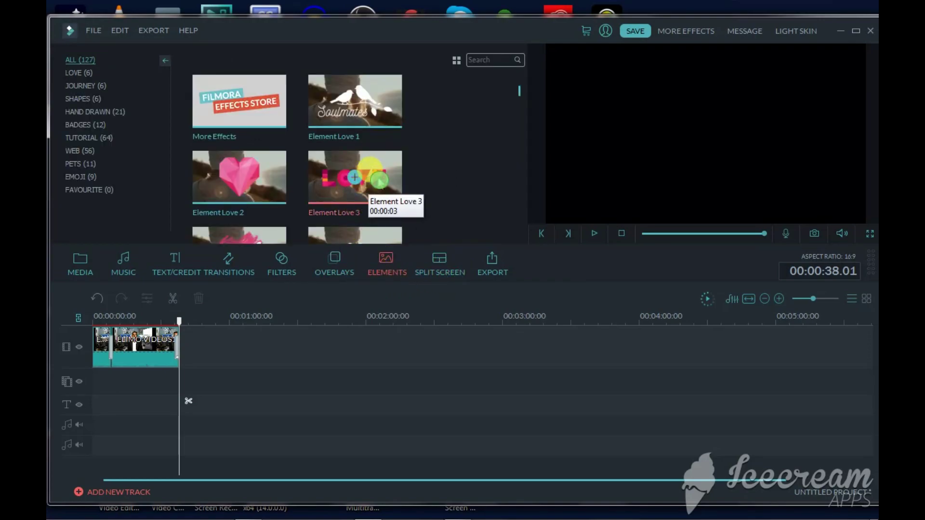
{"action": "mouse_move", "coordinate": [378, 181]}
{"action": "left_mouse_down"}
{"action": "mouse_move", "coordinate": [326, 274]}
{"action": "mouse_move", "coordinate": [239, 354]}
{"action": "left_mouse_up"}
{"action": "left_click_drag", "start_coordinate": [145, 372], "coordinate": [147, 374]}
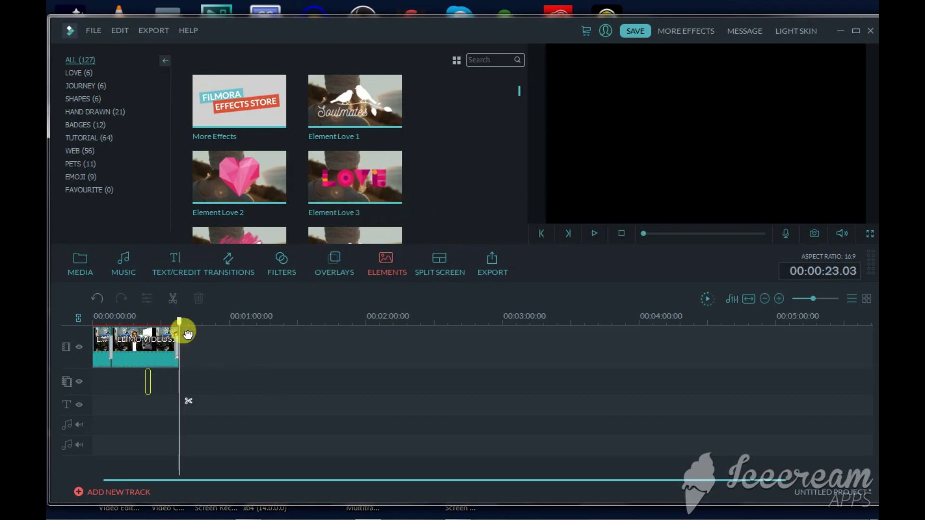
{"action": "left_click_drag", "start_coordinate": [177, 327], "coordinate": [147, 321]}
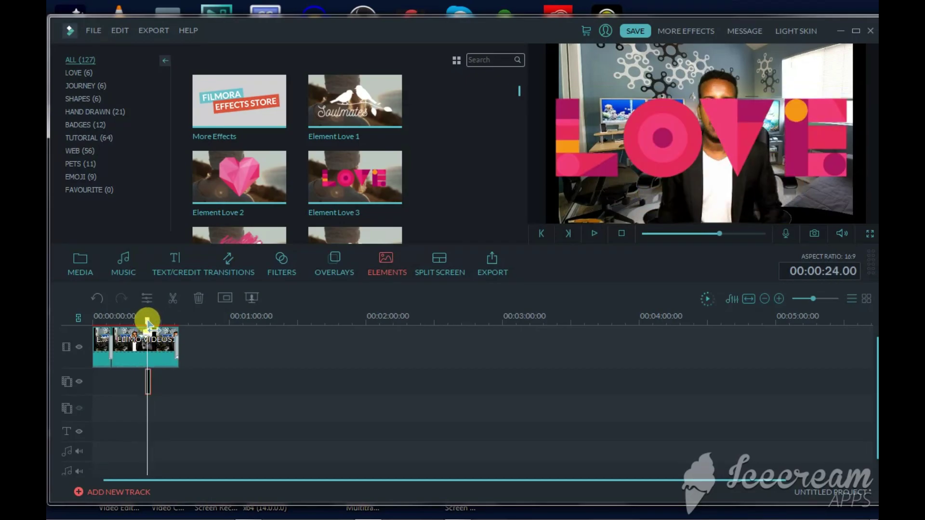
{"action": "left_click_drag", "start_coordinate": [221, 189], "coordinate": [583, 133]}
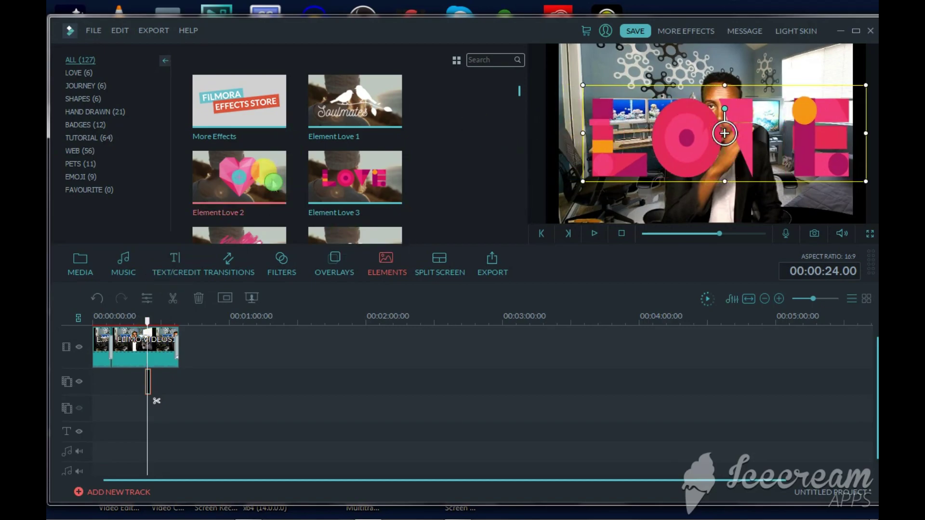
Preview Element Love 2 and Element Love 1, and look through the other available elements
{"action": "left_click", "coordinate": [273, 182]}
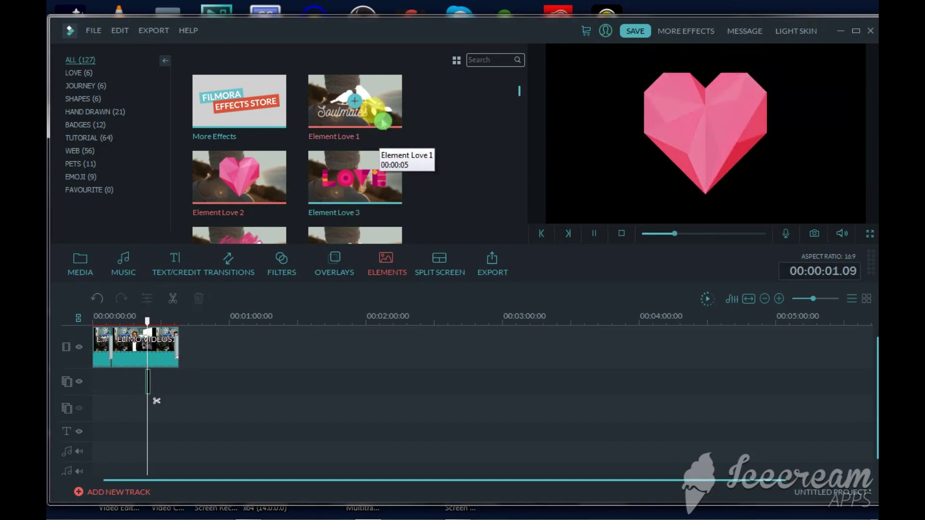
{"action": "left_click", "coordinate": [383, 121]}
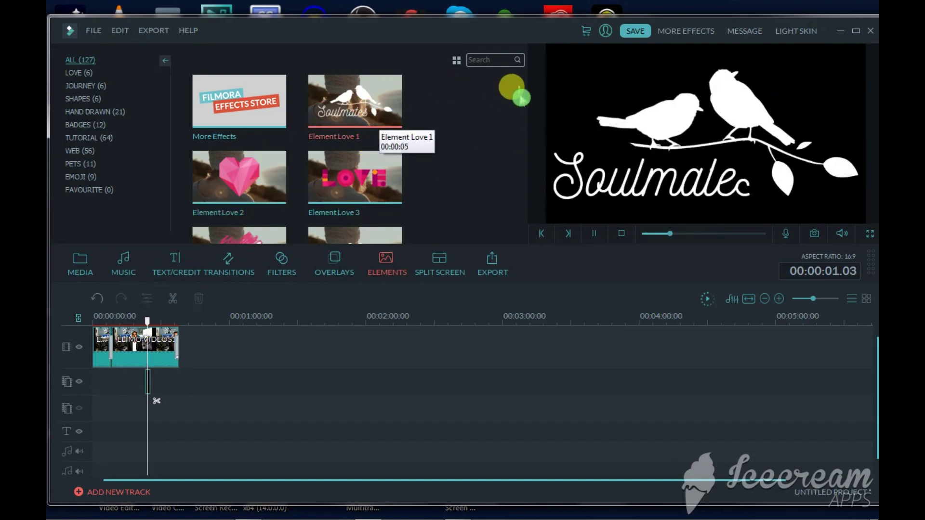
{"action": "scroll", "coordinate": [517, 97], "scroll_direction": "down", "scroll_amount": 5}
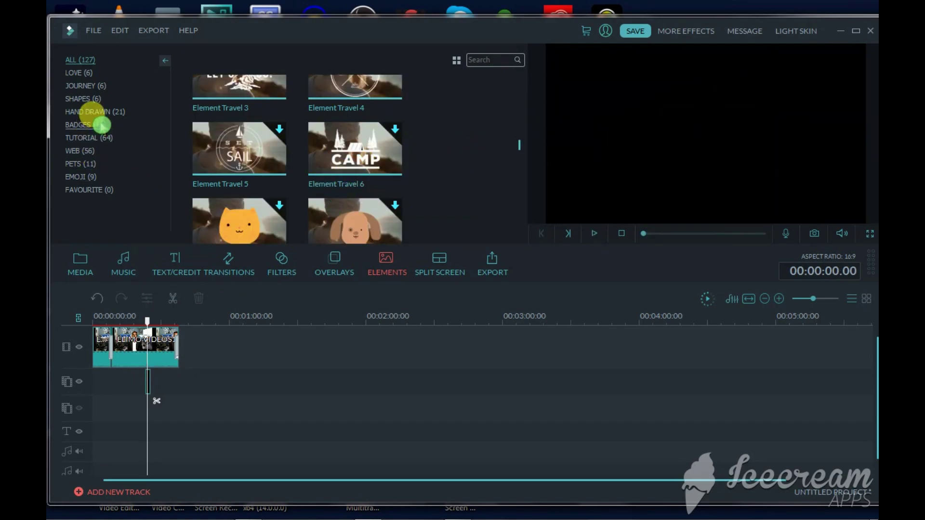
Browse the Tutorial category of elements, examining its white and black arrow graphics
{"action": "left_click", "coordinate": [99, 138]}
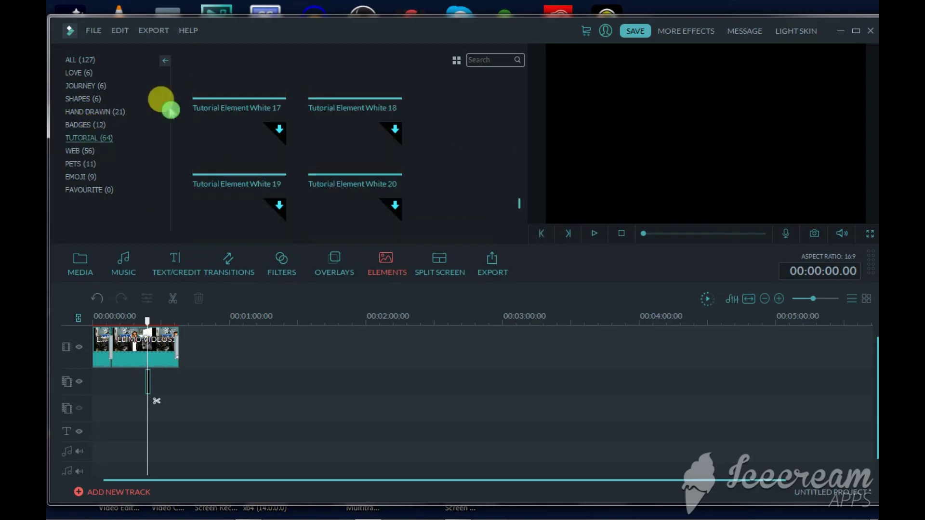
{"action": "scroll", "coordinate": [519, 205], "scroll_direction": "down", "scroll_amount": 5}
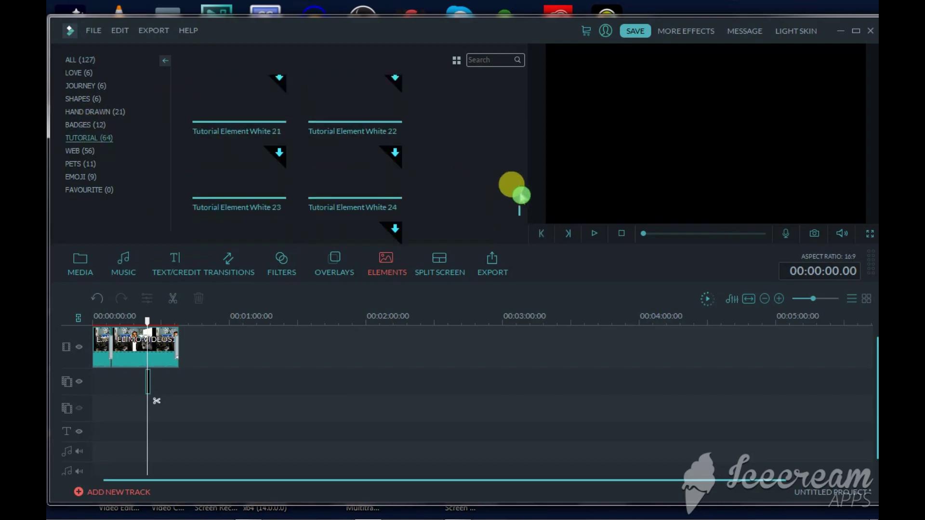
{"action": "scroll", "coordinate": [519, 157], "scroll_direction": "up", "scroll_amount": 2}
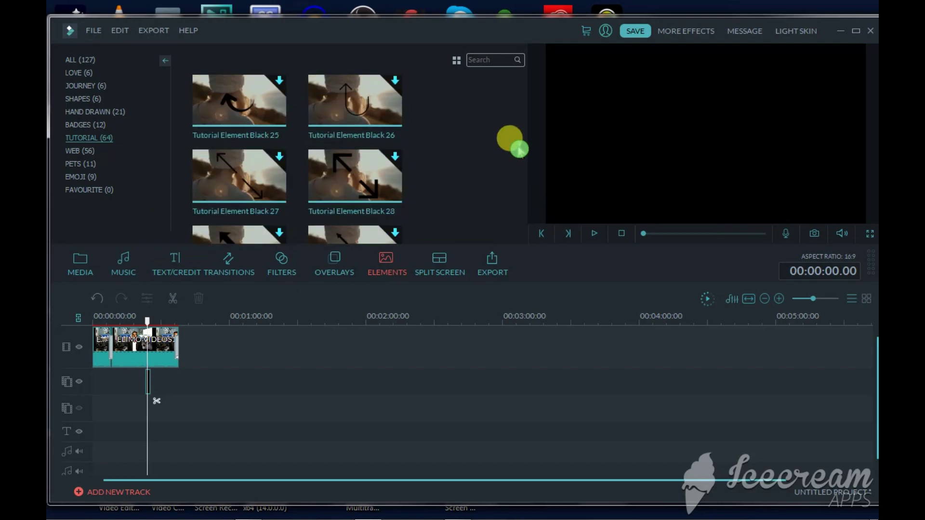
{"action": "scroll", "coordinate": [520, 141], "scroll_direction": "up", "scroll_amount": 6}
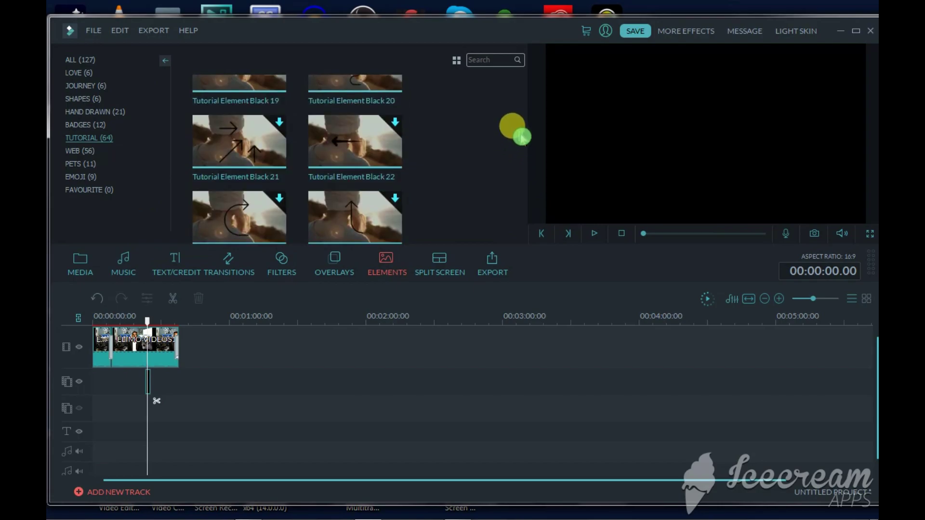
{"action": "scroll", "coordinate": [522, 119], "scroll_direction": "up", "scroll_amount": 5}
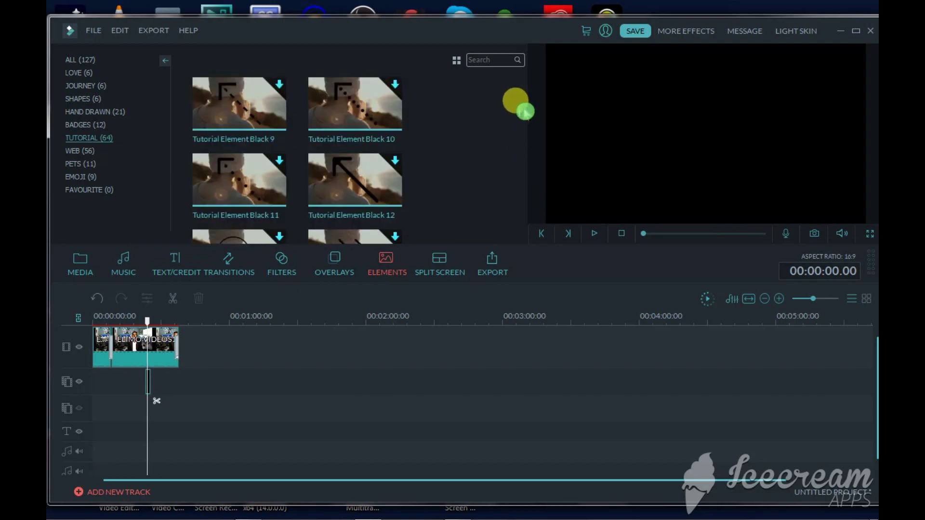